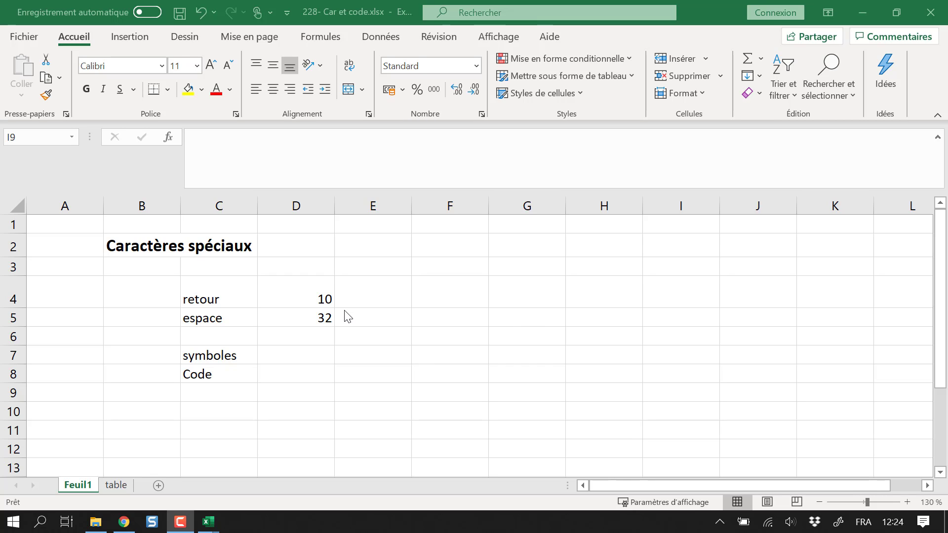
pyautogui.click(192, 325)
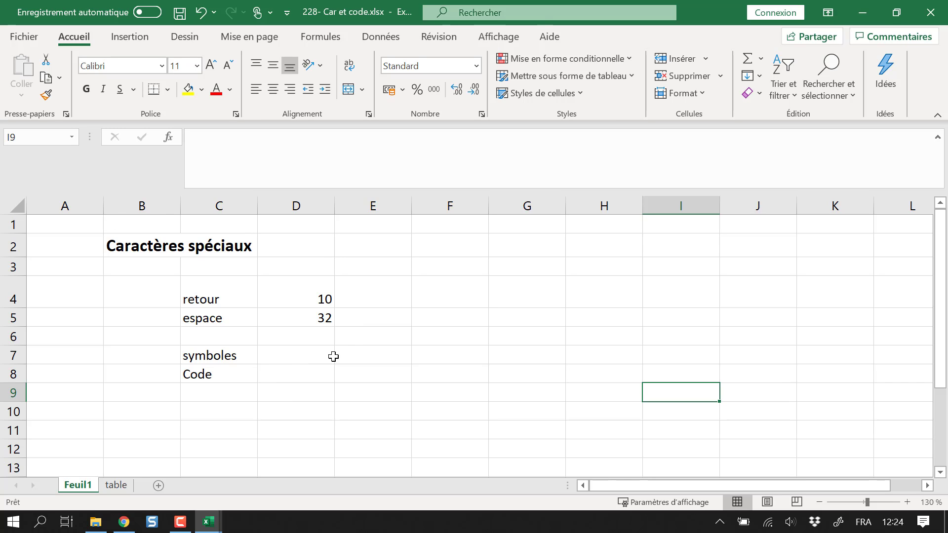
pyautogui.moveTo(170, 272); pyautogui.dragTo(390, 395)
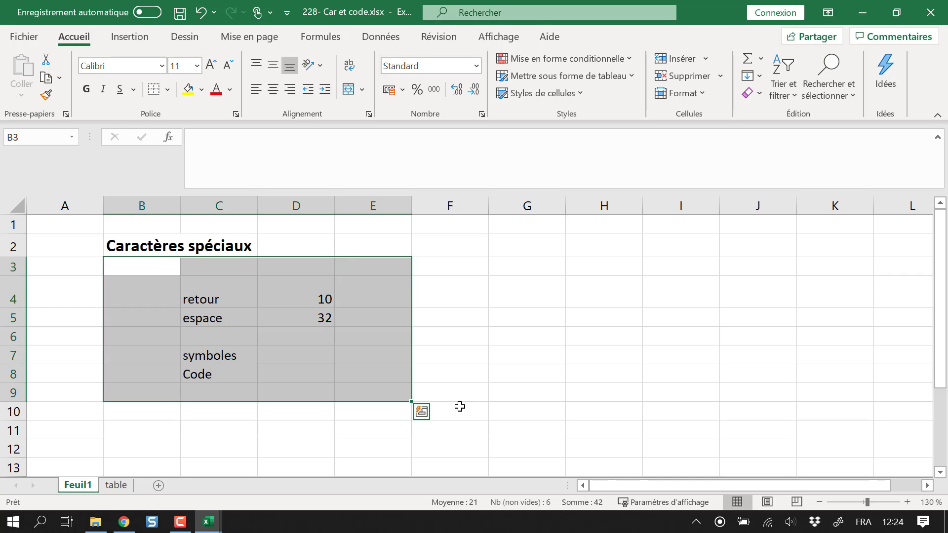
pyautogui.click(573, 346)
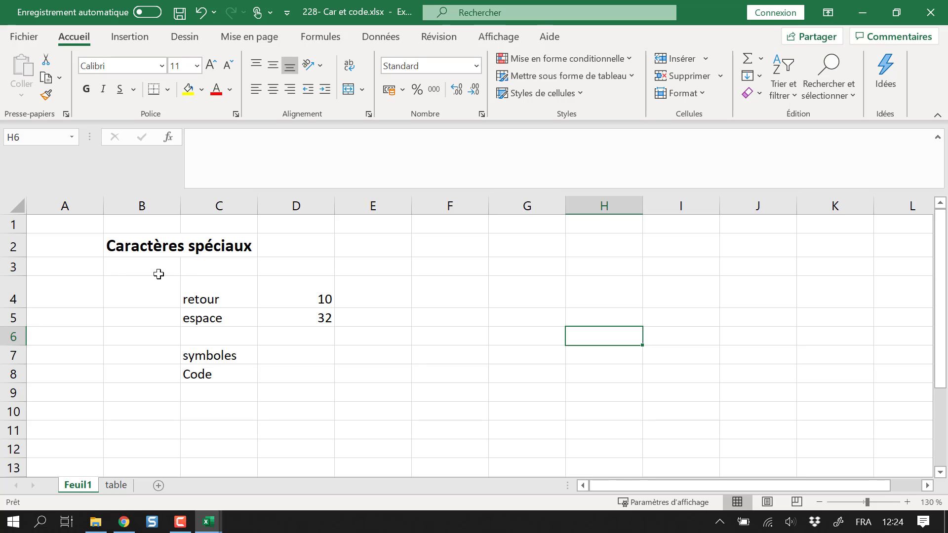
pyautogui.click(117, 250)
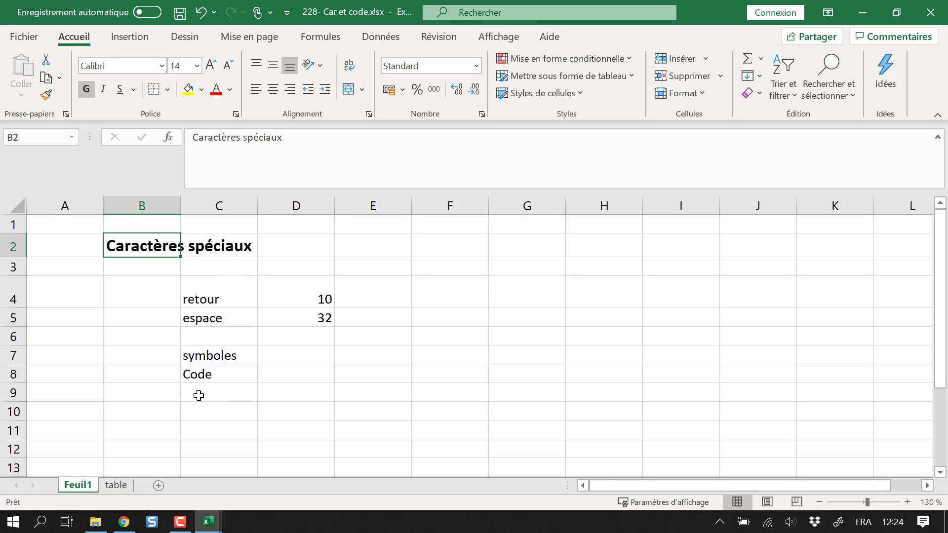
# - On the table sheet, enter the label ANSI in cell J2
pyautogui.click(116, 485)
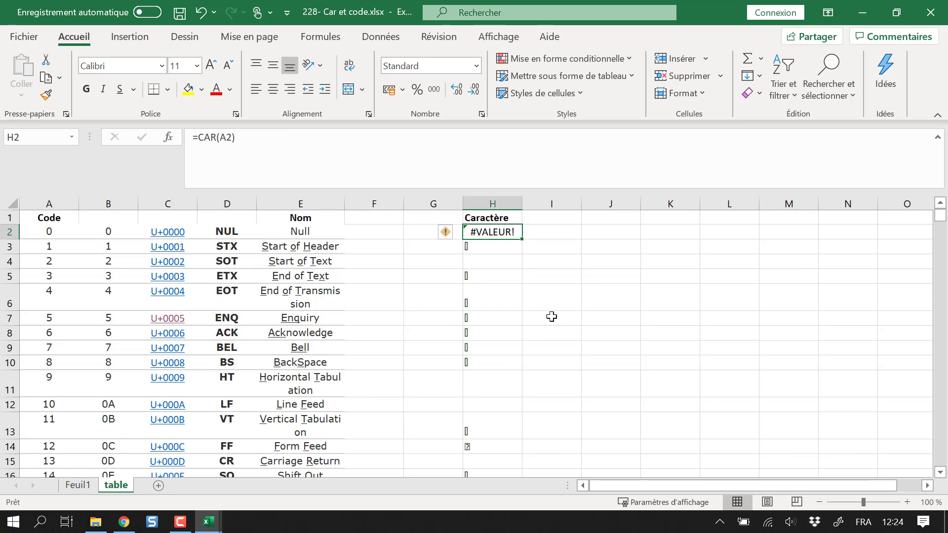
pyautogui.click(619, 234)
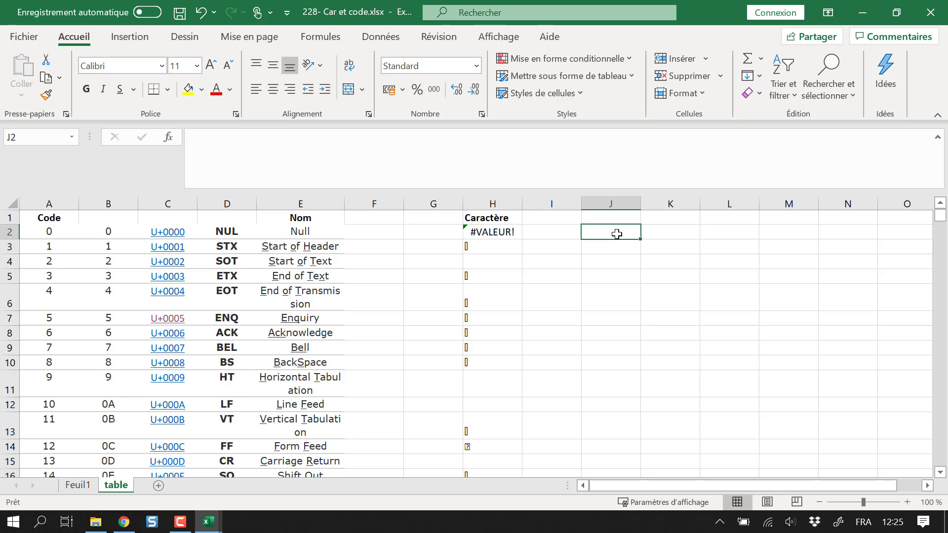
pyautogui.write('ANSI')
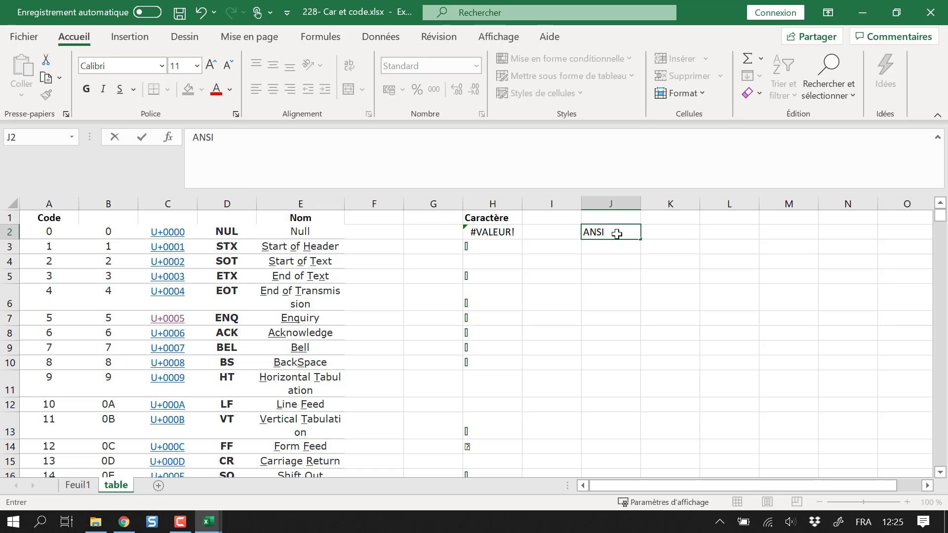
pyautogui.press('Return')
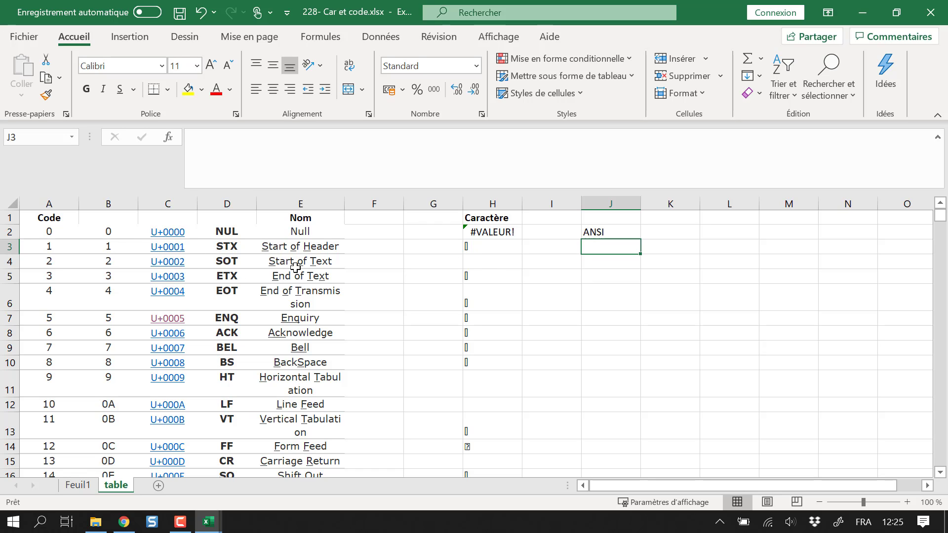
# - Examine the character table, comparing the codes in column A with the characters in column H for Carriage Return and Five
pyautogui.scroll(-1, 445, 328)
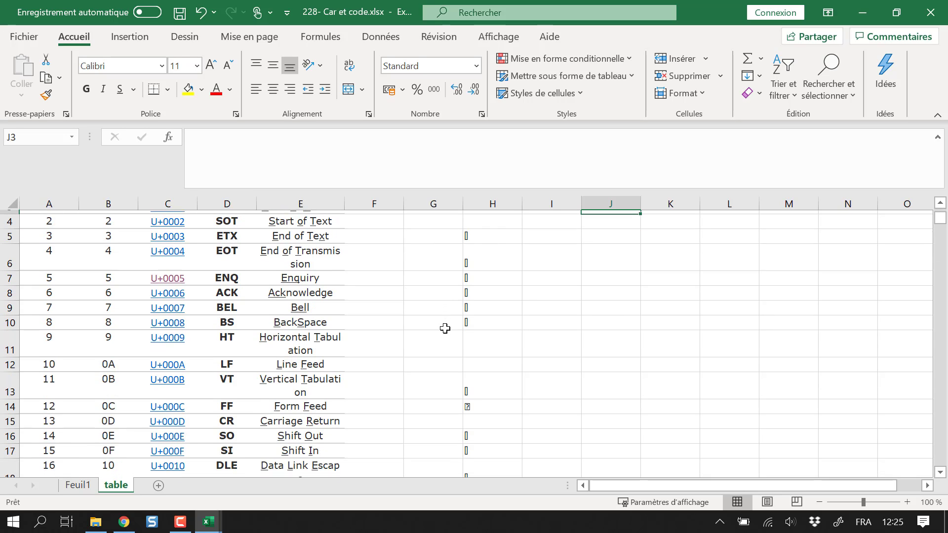
pyautogui.moveTo(472, 419); pyautogui.dragTo(58, 417)
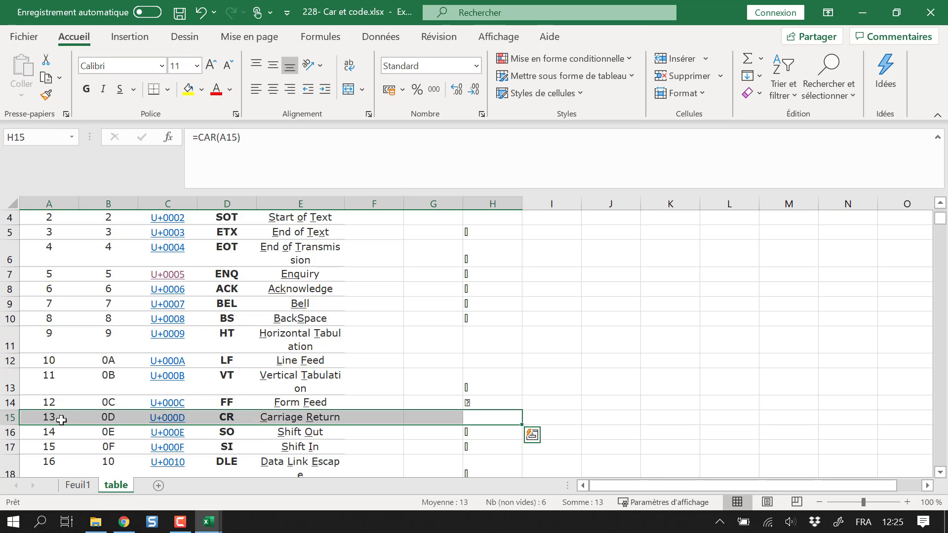
pyautogui.scroll(1, 346, 418)
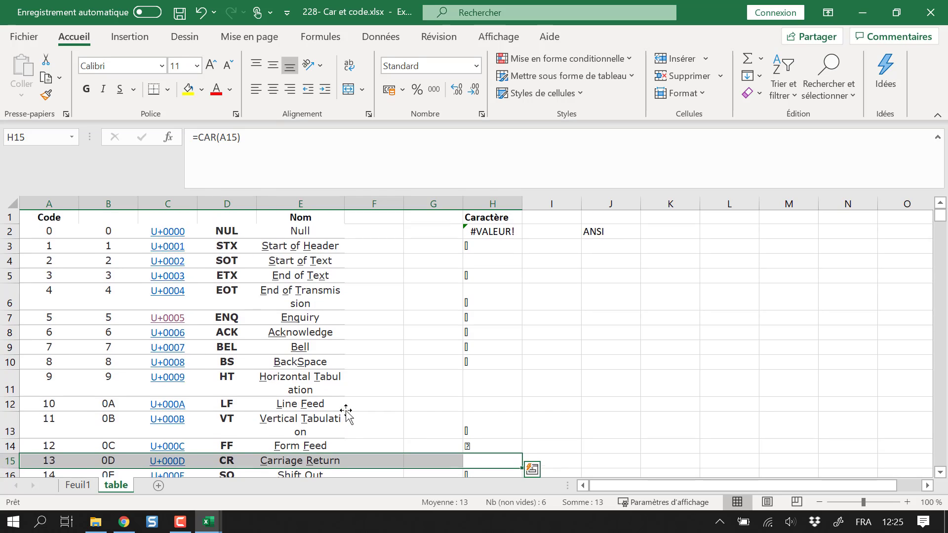
pyautogui.scroll(-4, 347, 413)
pyautogui.scroll(-14, 348, 408)
pyautogui.scroll(3, 462, 355)
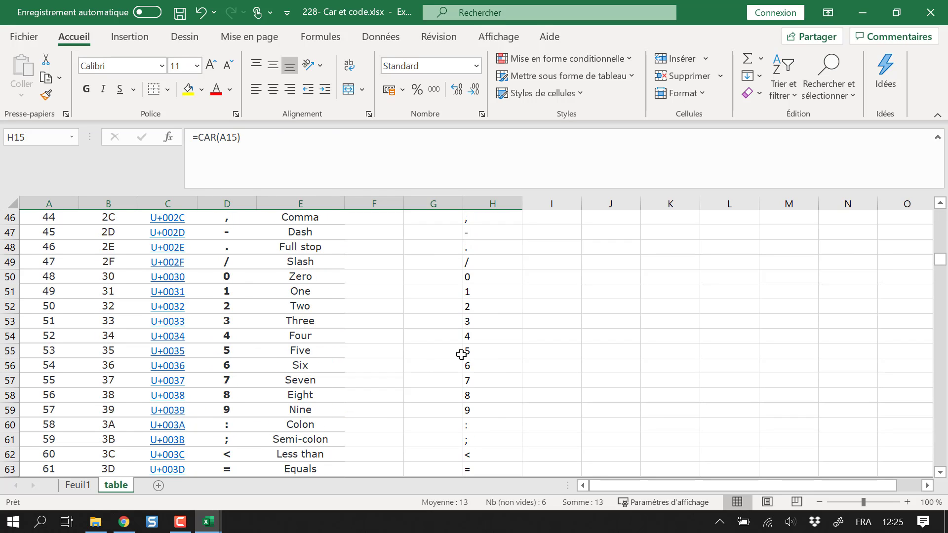
pyautogui.click(475, 350)
pyautogui.click(53, 352)
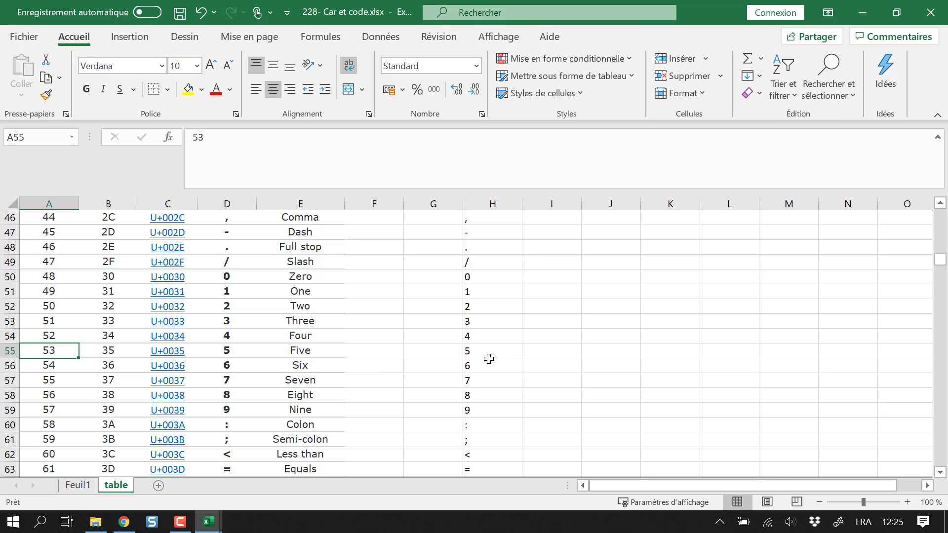
pyautogui.click(469, 354)
# - Enter the formula =CAR(53) in cell J55, beside the table row for Five
pyautogui.click(607, 349)
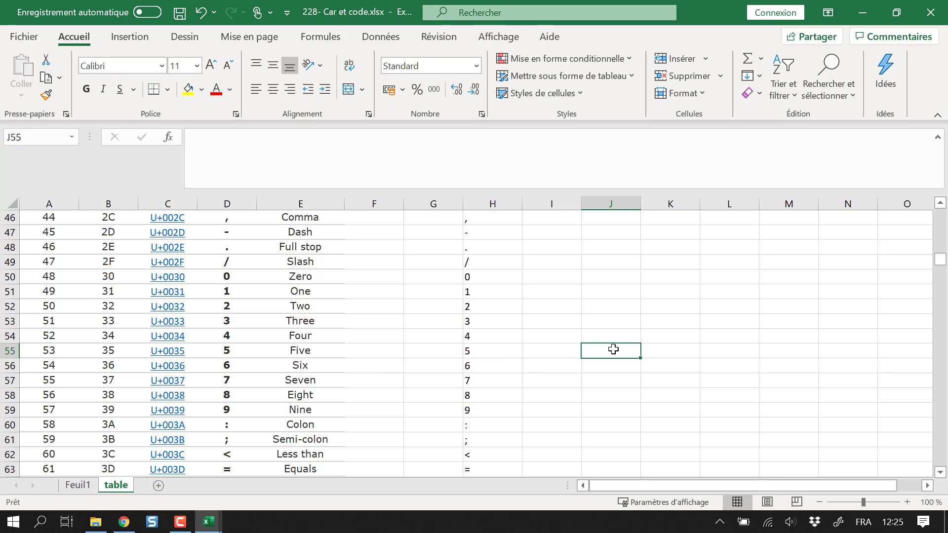
pyautogui.write('=car')
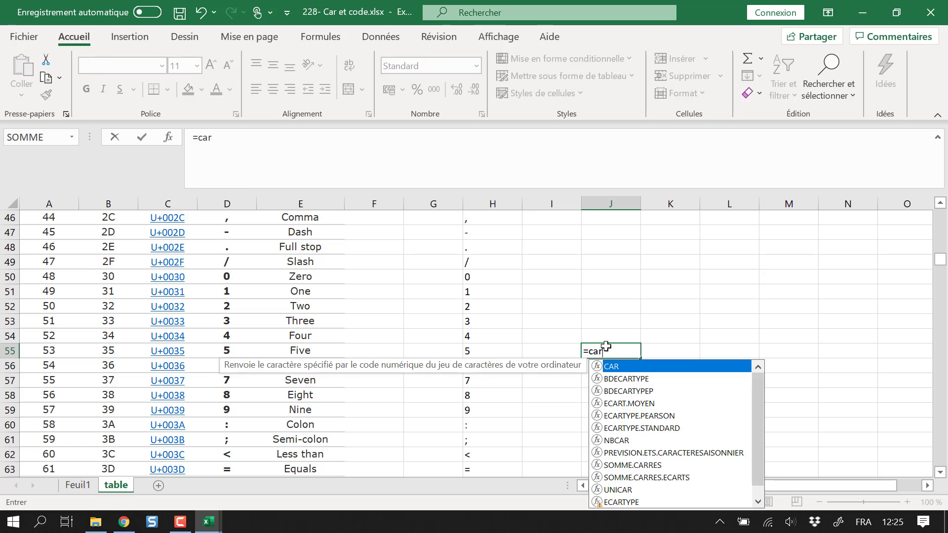
pyautogui.write('(')
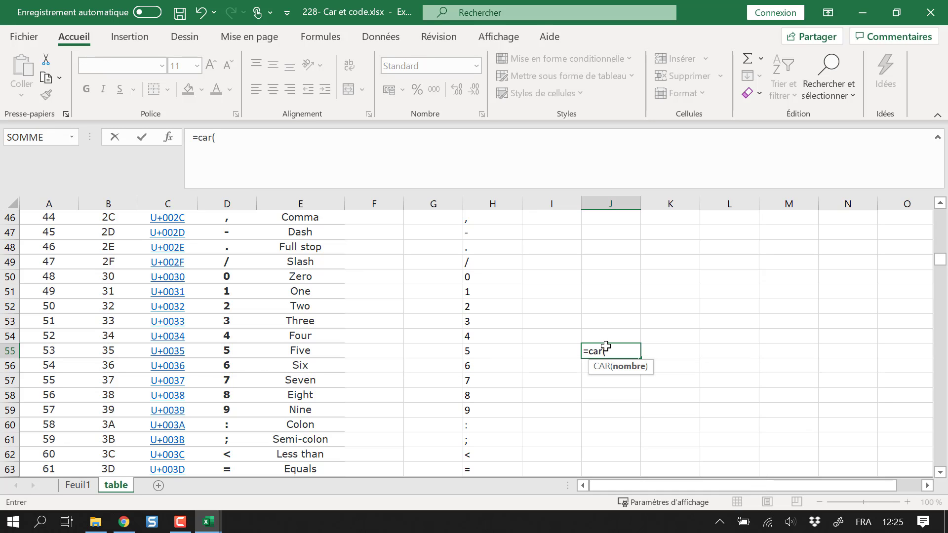
pyautogui.write('53)')
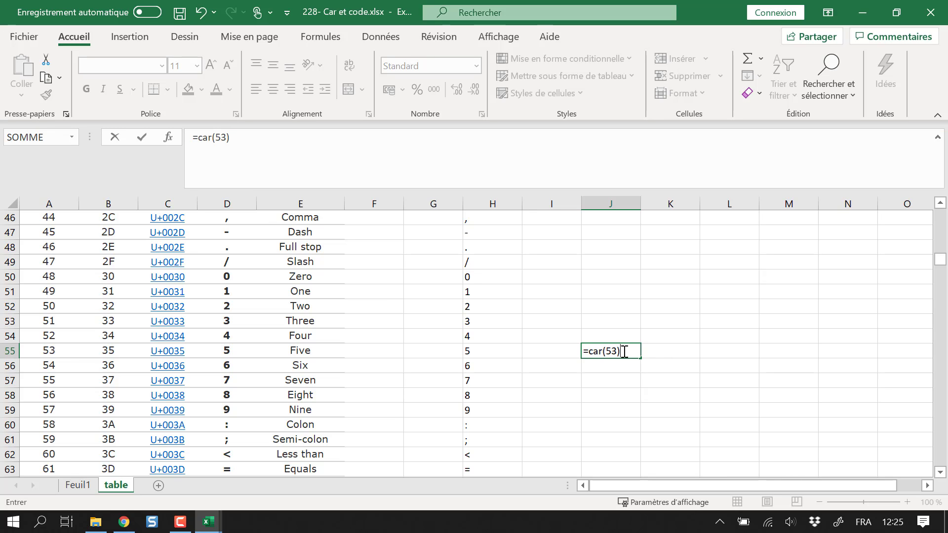
pyautogui.press('Return')
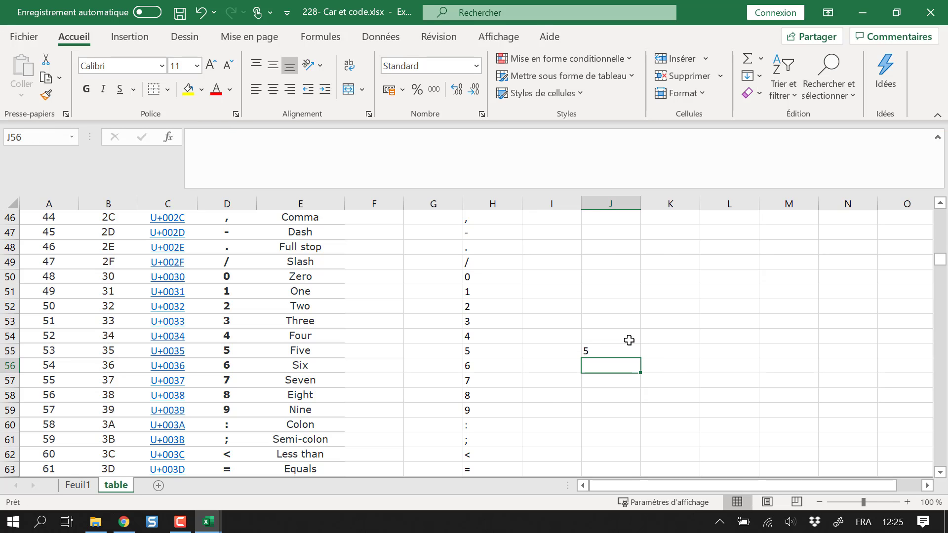
# - Enter the formula =CAR(64) in cell J66, beside the table row for the At sign
pyautogui.scroll(-3, 603, 356)
pyautogui.click(600, 356)
pyautogui.click(603, 379)
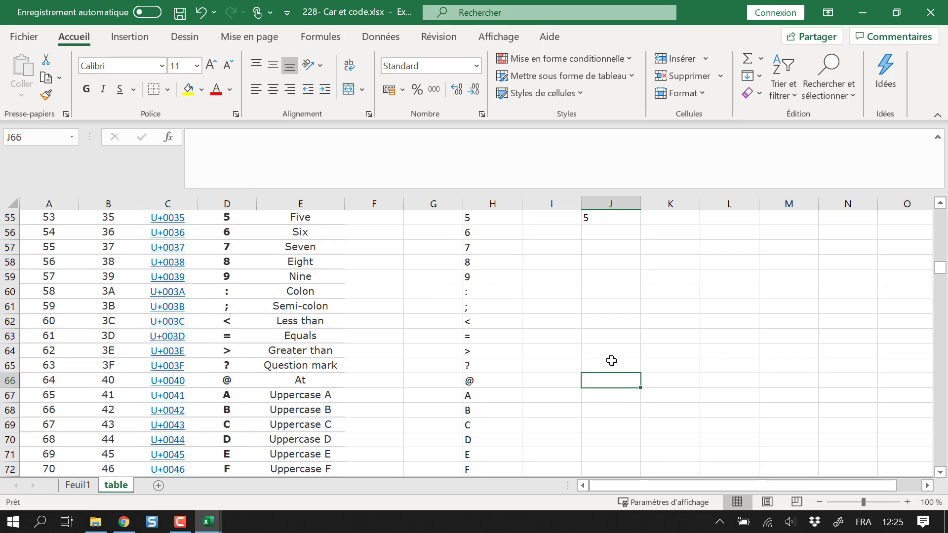
pyautogui.write('=car(')
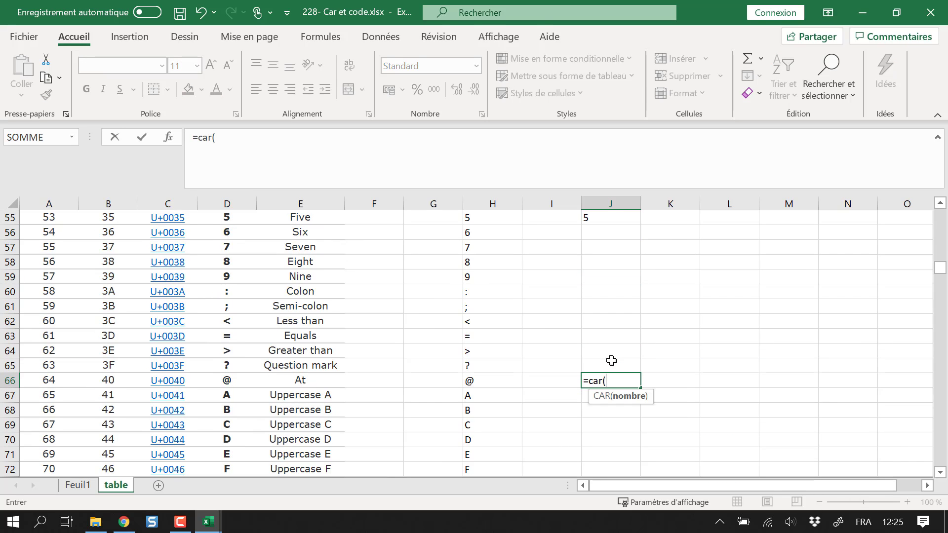
pyautogui.write('64)')
pyautogui.press('Return')
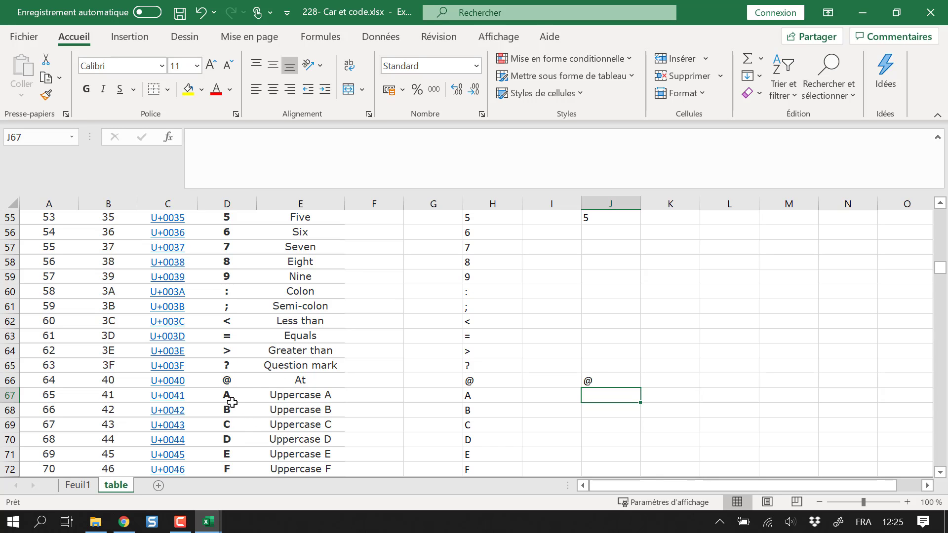
# - On sheet Feuil1, enter the formula ="mon"&CAR(10)&"texte" in cell G4 to put a line break between the words
pyautogui.click(81, 488)
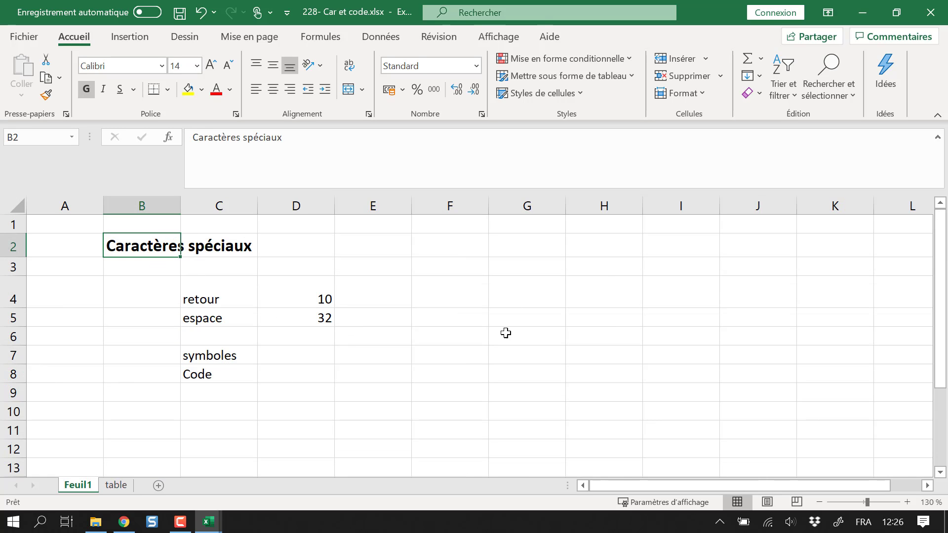
pyautogui.click(572, 294)
pyautogui.click(549, 299)
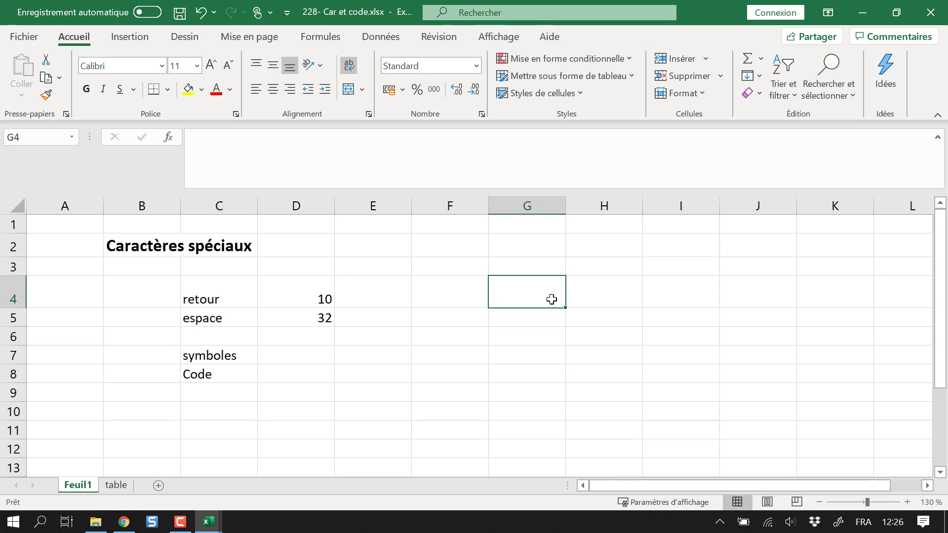
pyautogui.write('=mon')
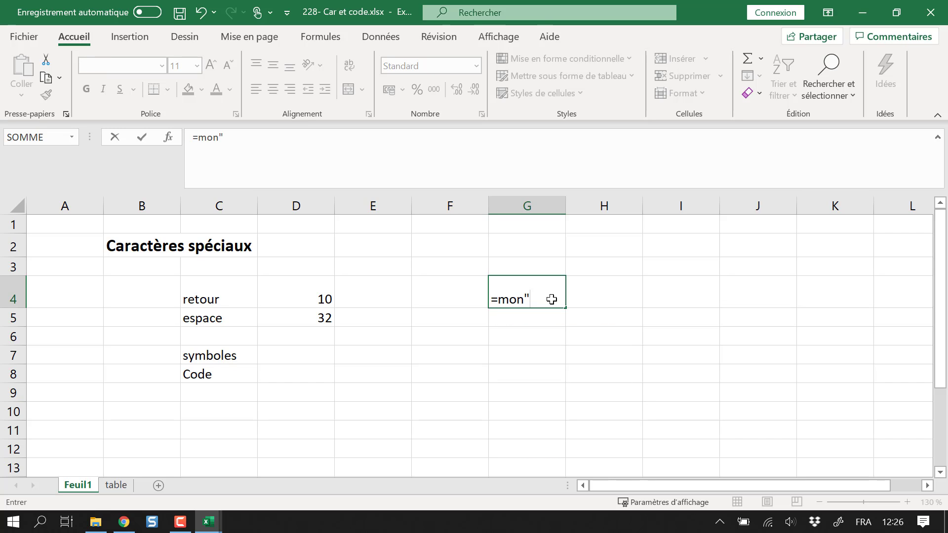
pyautogui.write('"')
pyautogui.press('BackSpace')
pyautogui.press('BackSpace')
pyautogui.press('BackSpace')
pyautogui.press('BackSpace')
pyautogui.write('mon"&car(')
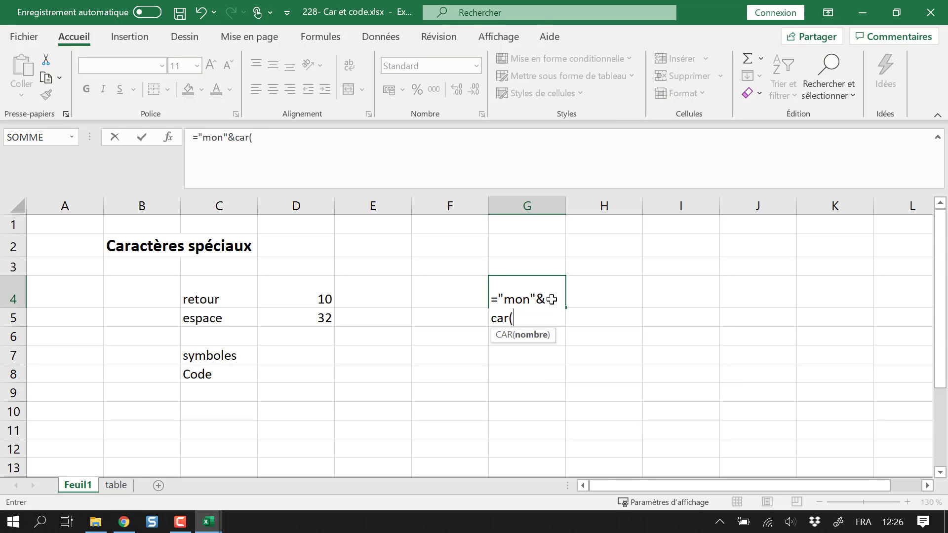
pyautogui.write('10)&')
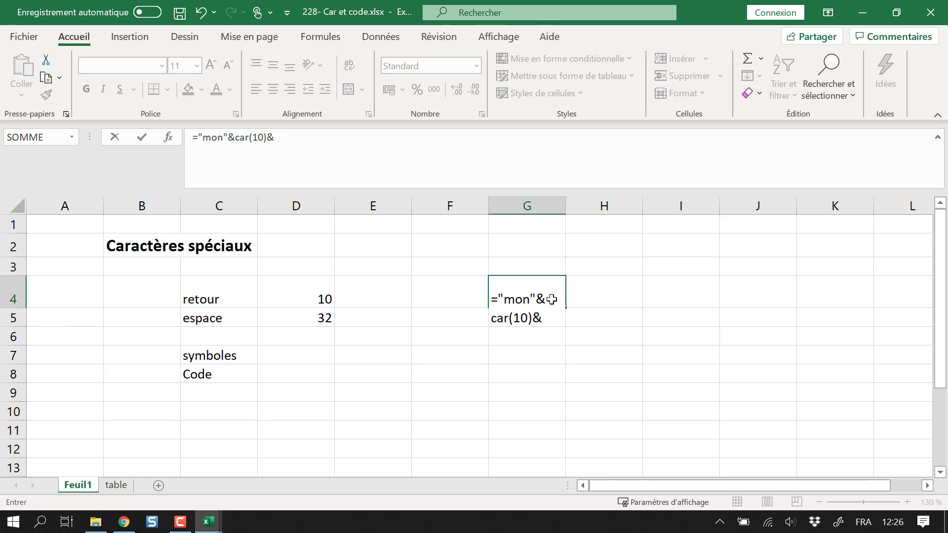
pyautogui.write('te')
pyautogui.press('BackSpace')
pyautogui.write('text')
pyautogui.click(370, 144)
pyautogui.press('Return')
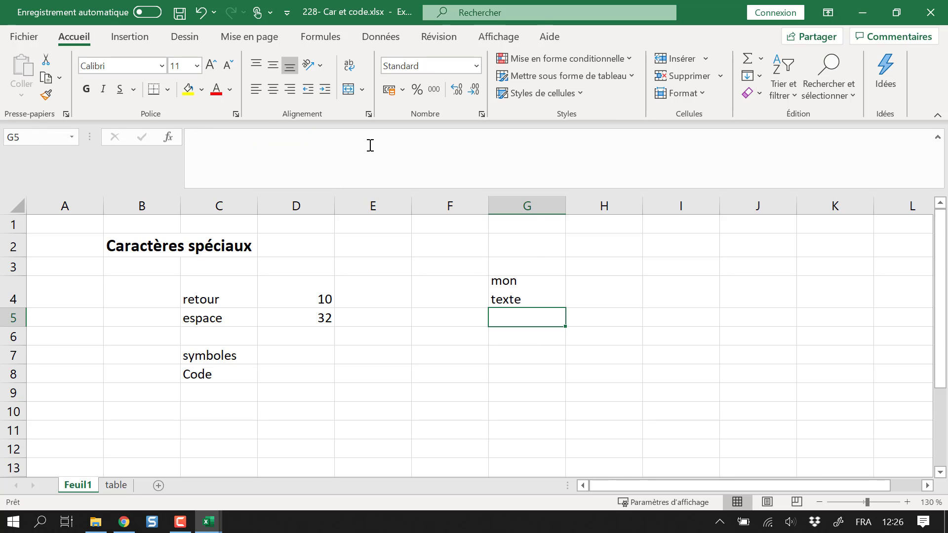
pyautogui.click(533, 298)
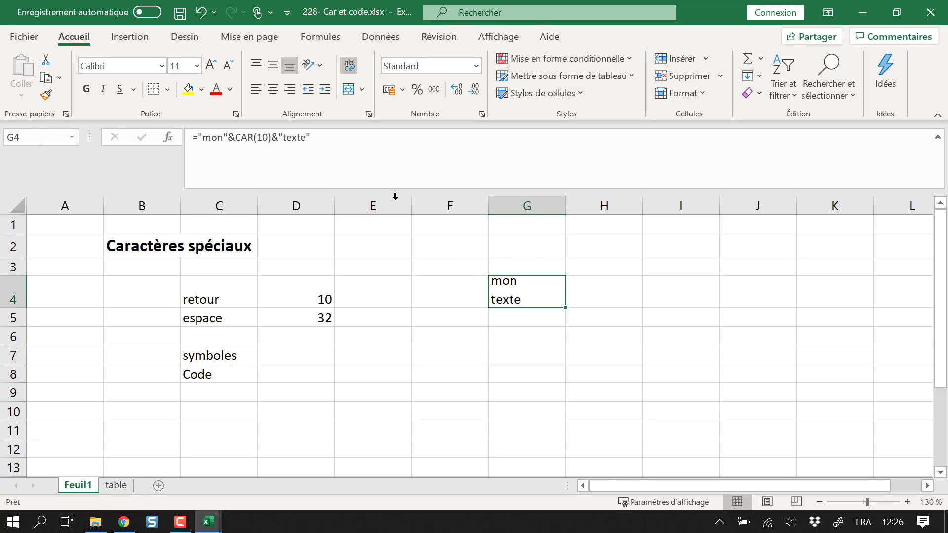
pyautogui.moveTo(268, 141); pyautogui.dragTo(235, 141)
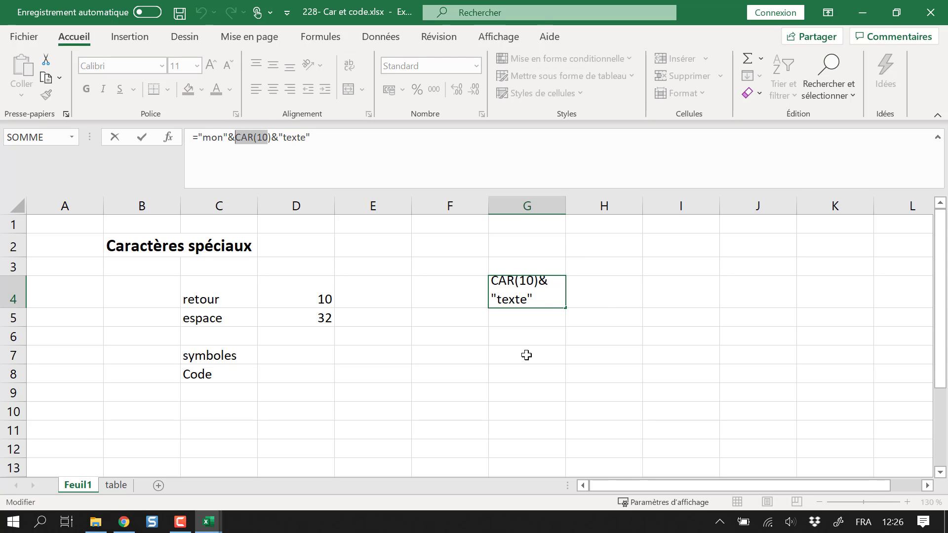
pyautogui.write('²')
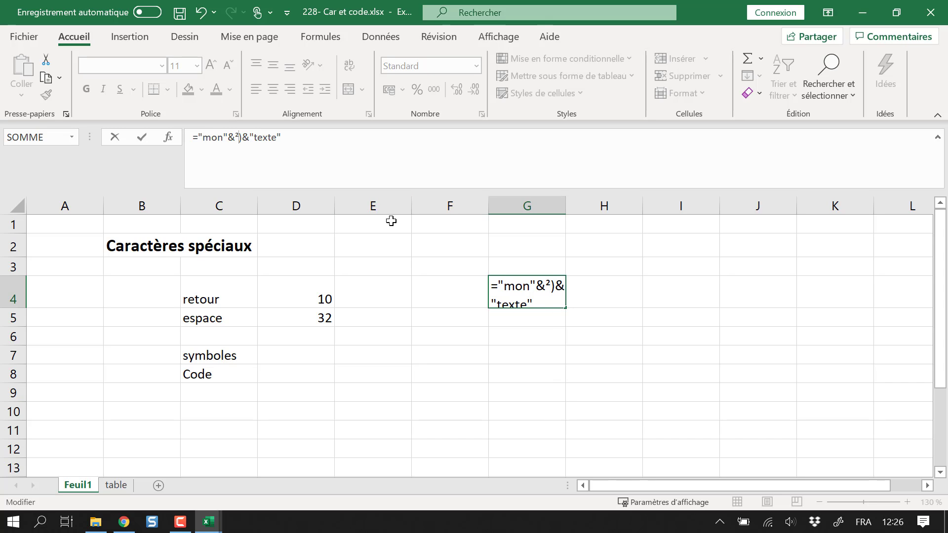
pyautogui.press('Escape')
pyautogui.click(556, 357)
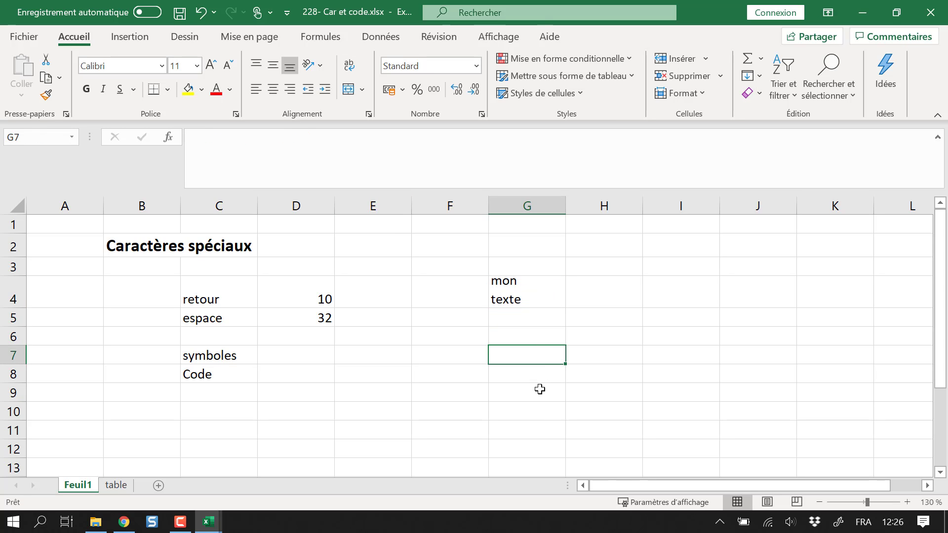
pyautogui.click(542, 298)
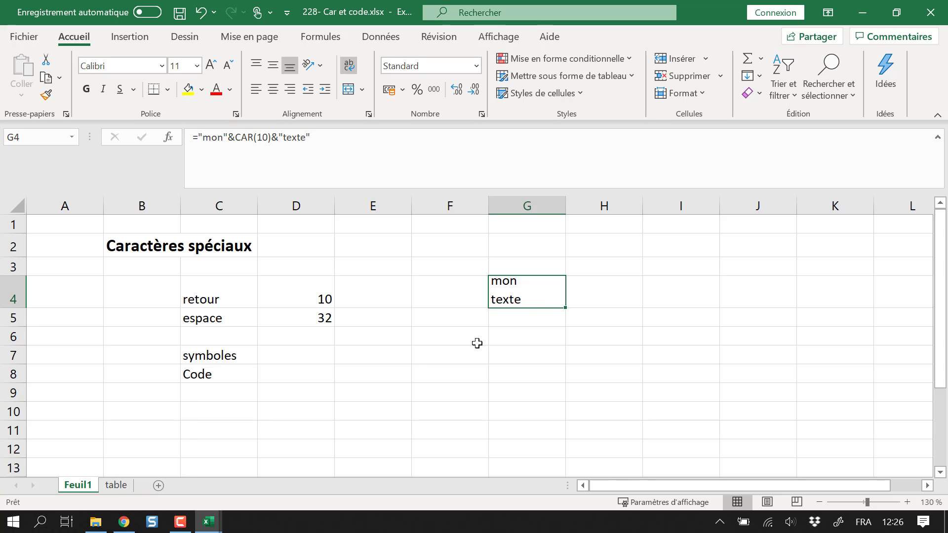
pyautogui.click(311, 316)
pyautogui.click(513, 295)
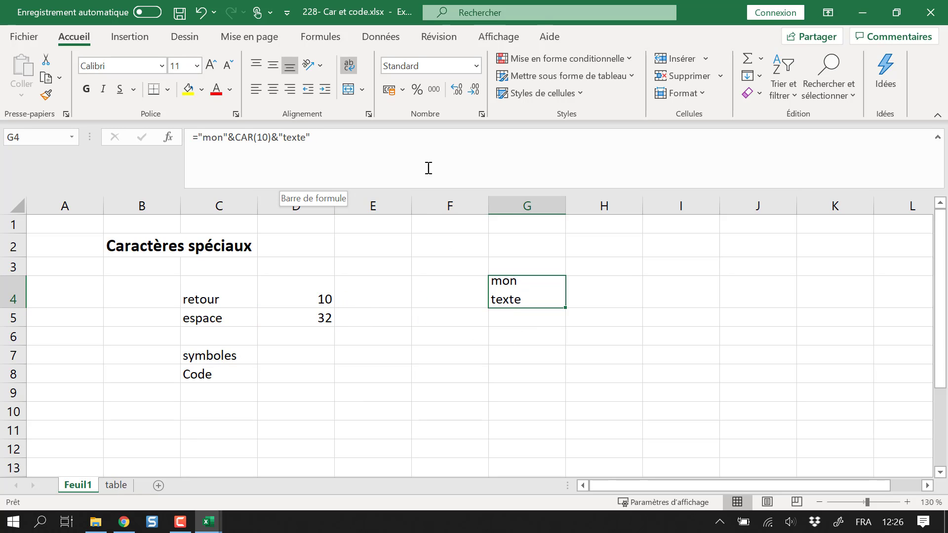
pyautogui.click(631, 316)
pyautogui.write('="')
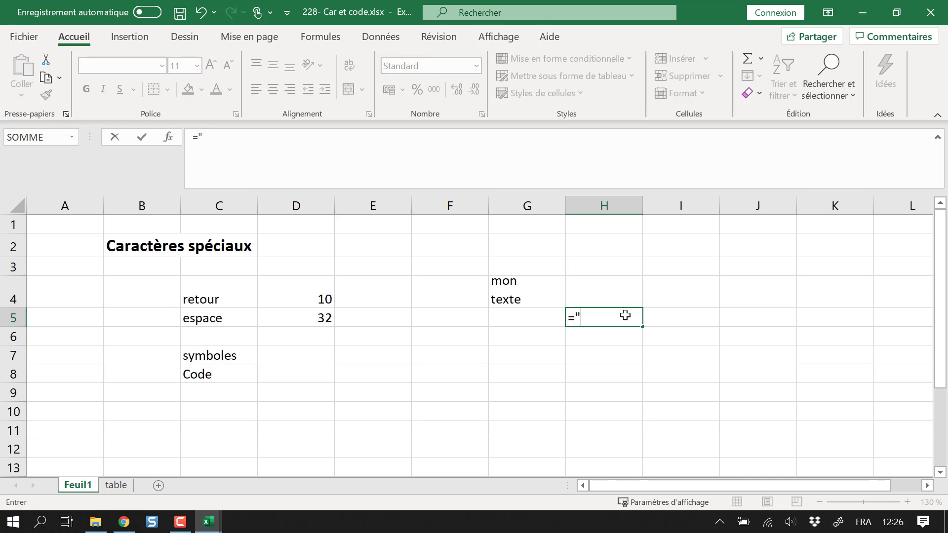
pyautogui.write('car(')
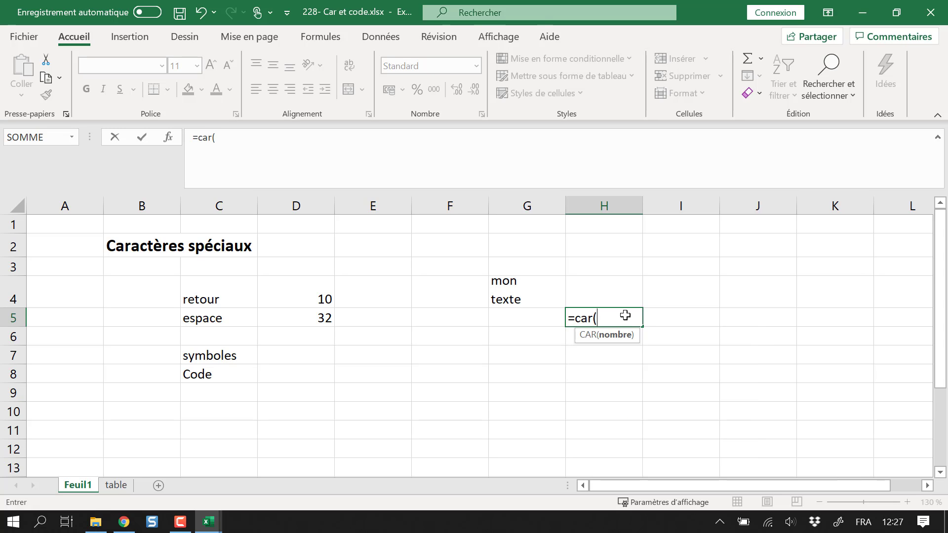
pyautogui.write('"é')
pyautogui.press('Escape')
# - Copy the line-break formula from cell G4 into cell G5
pyautogui.click(515, 291)
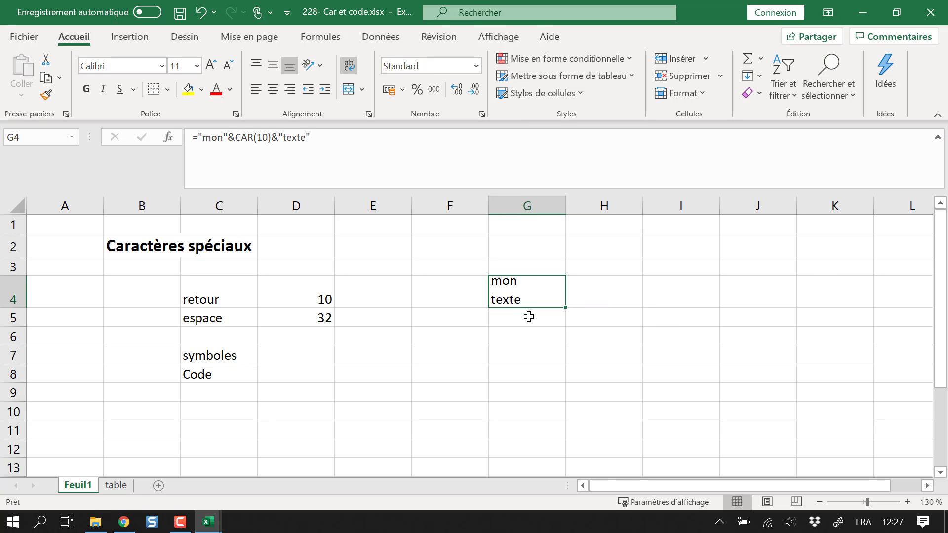
pyautogui.hotkey('ctrl', 'c')
pyautogui.click(539, 321)
pyautogui.hotkey('ctrl', 'v')
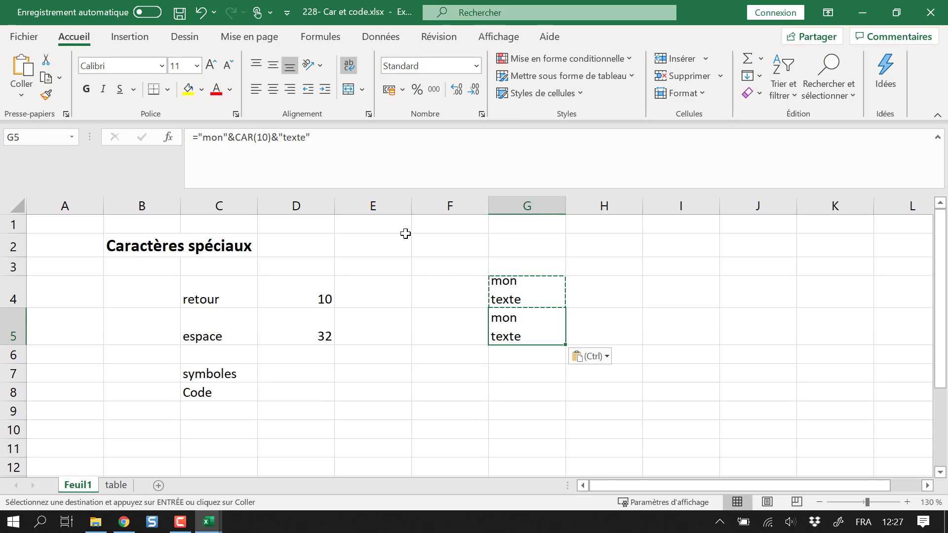
# - Change the CAR code in cell G5's formula to 32 to put a space between the words
pyautogui.click(266, 139)
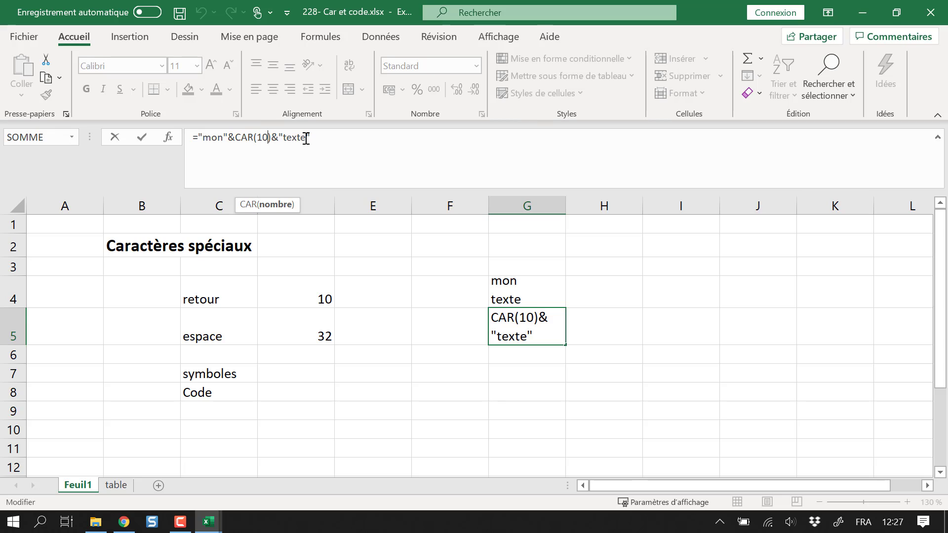
pyautogui.press('BackSpace')
pyautogui.press('BackSpace')
pyautogui.write('32')
pyautogui.press('Return')
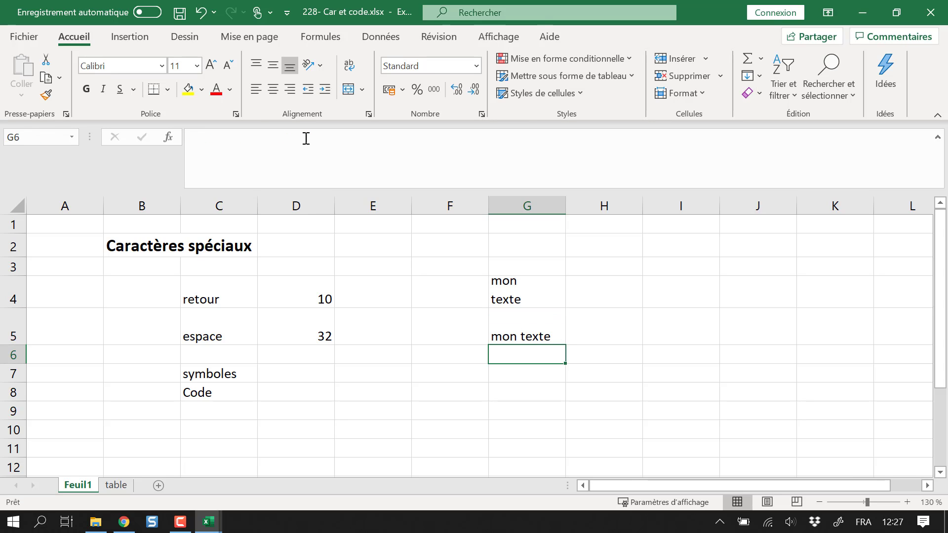
pyautogui.click(540, 330)
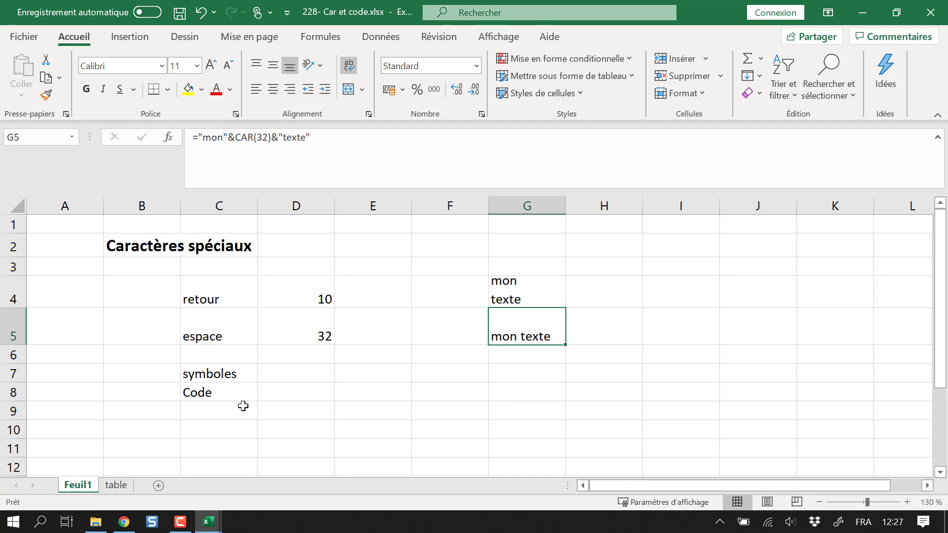
# - On the table sheet, insert a new column before column J
pyautogui.click(118, 485)
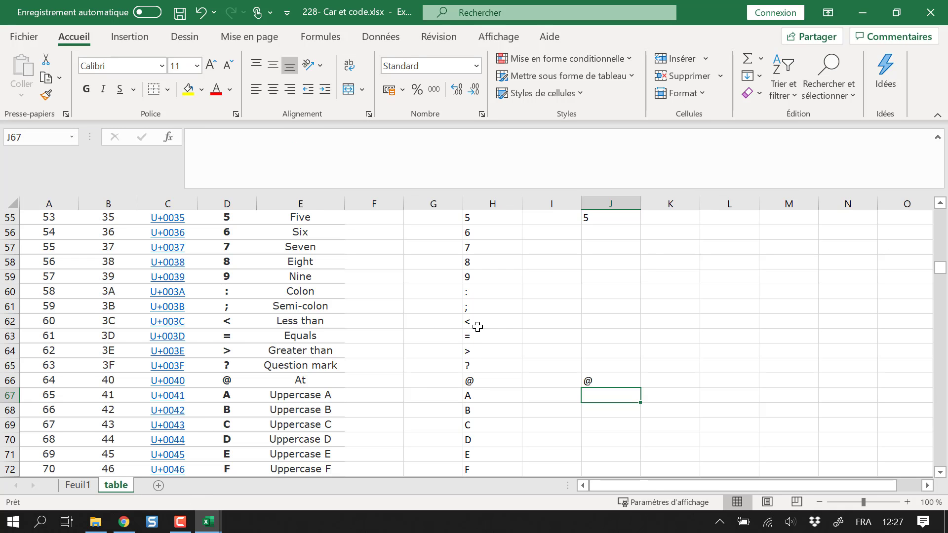
pyautogui.scroll(-3, 474, 330)
pyautogui.scroll(4, 468, 332)
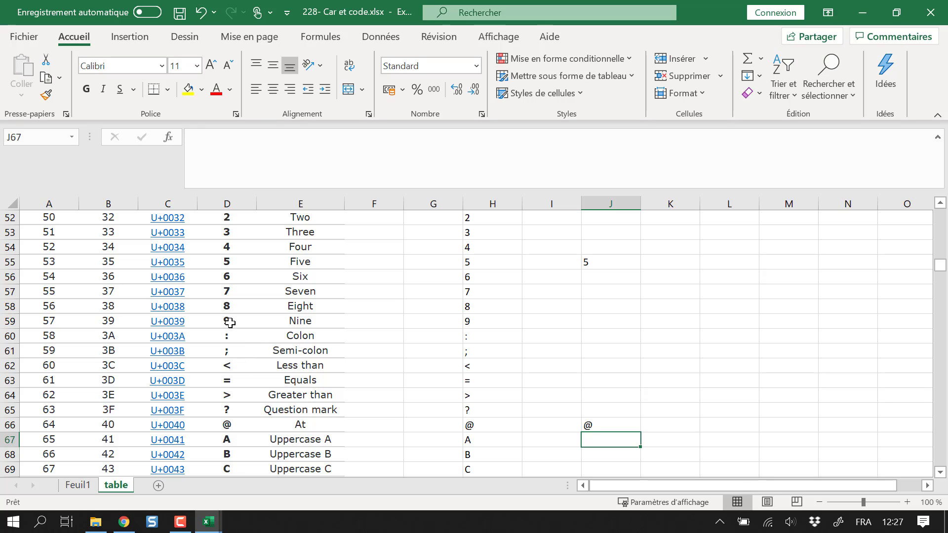
pyautogui.moveTo(230, 322); pyautogui.dragTo(228, 381)
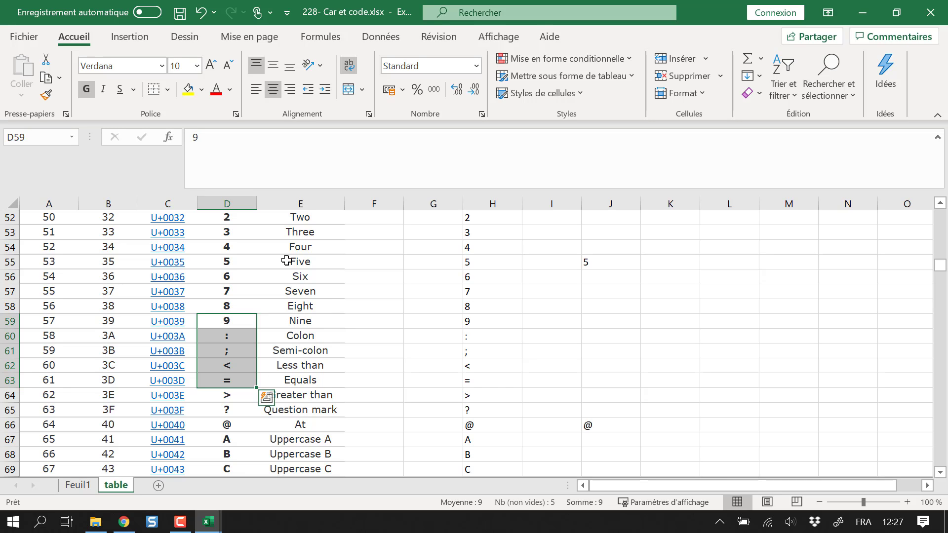
pyautogui.moveTo(286, 262); pyautogui.dragTo(238, 370)
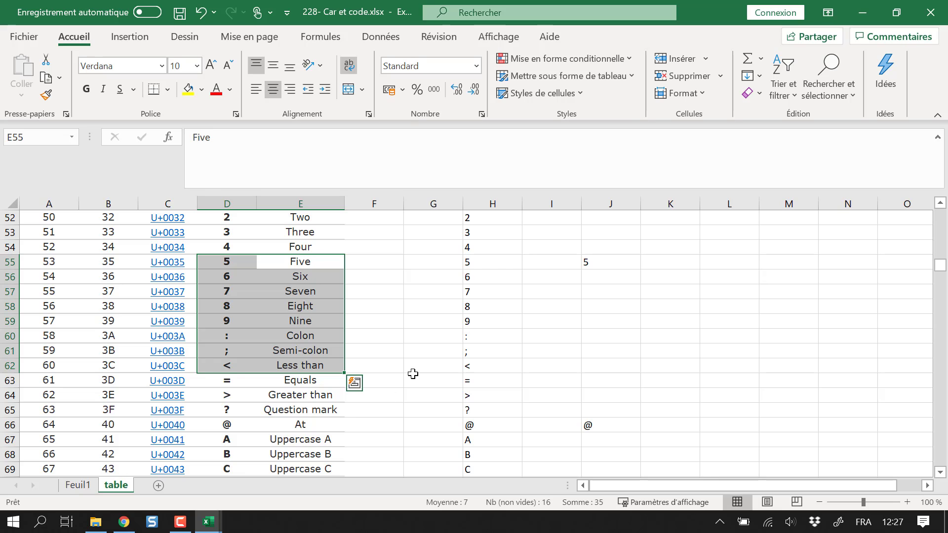
pyautogui.rightClick(601, 204)
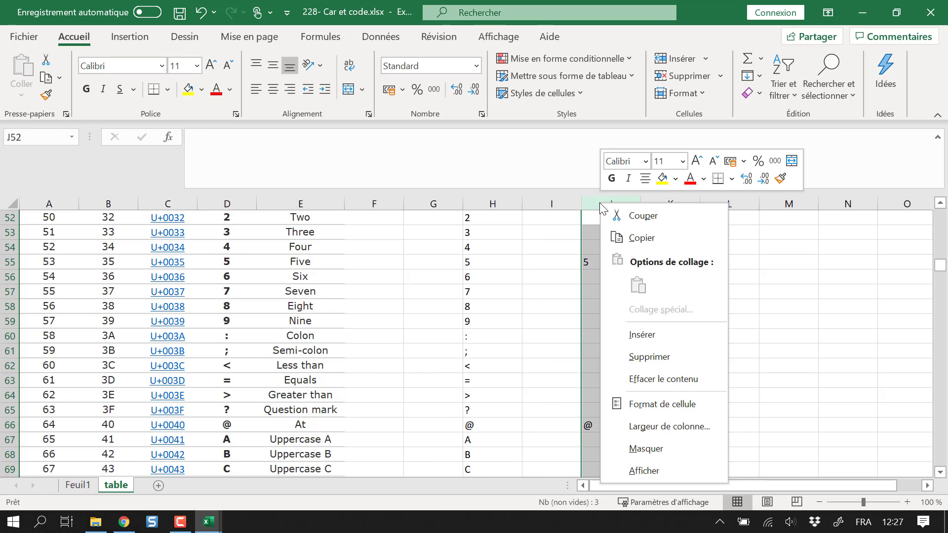
pyautogui.click(666, 340)
pyautogui.click(579, 278)
pyautogui.scroll(5, 550, 252)
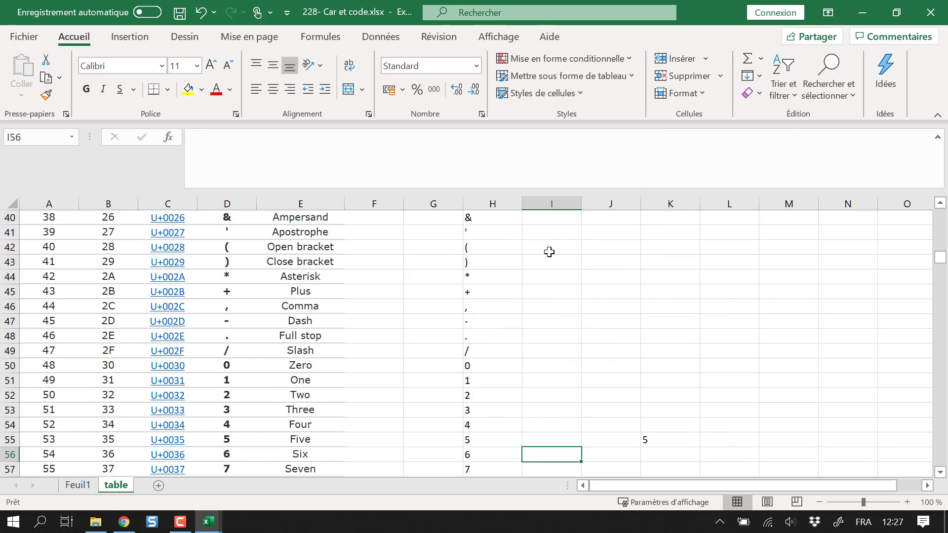
# - Copy the whole of column H, including its CAR formulas, into the empty column I
pyautogui.click(486, 203)
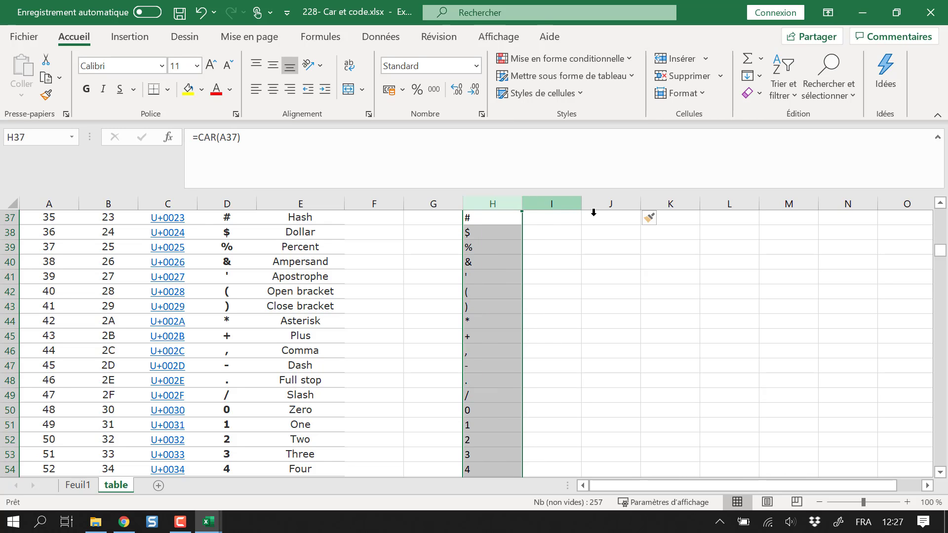
pyautogui.hotkey('ctrl', 'c')
pyautogui.click(555, 202)
pyautogui.hotkey('ctrl', 'v')
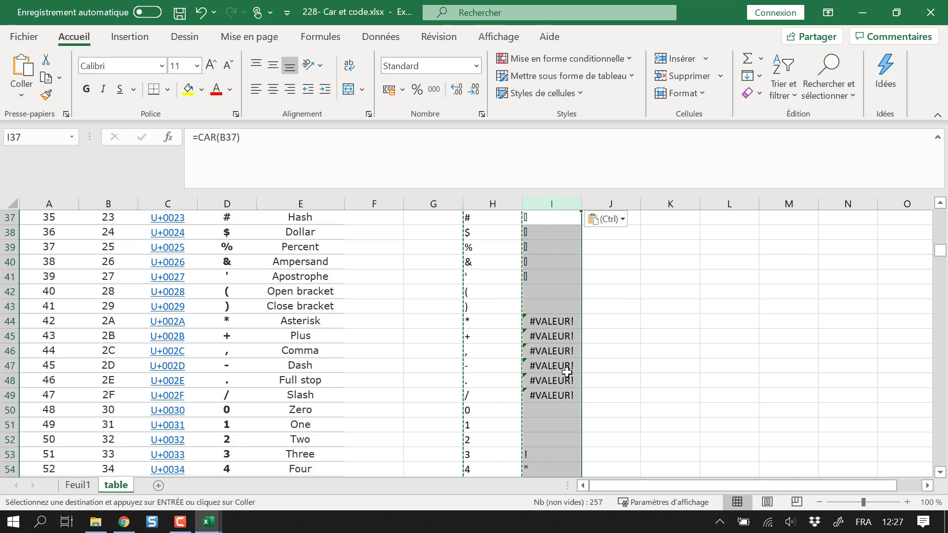
# - Replace the contents of column I with the values only of column H
pyautogui.scroll(4, 893, 249)
pyautogui.moveTo(944, 250); pyautogui.dragTo(941, 216)
pyautogui.click(491, 204)
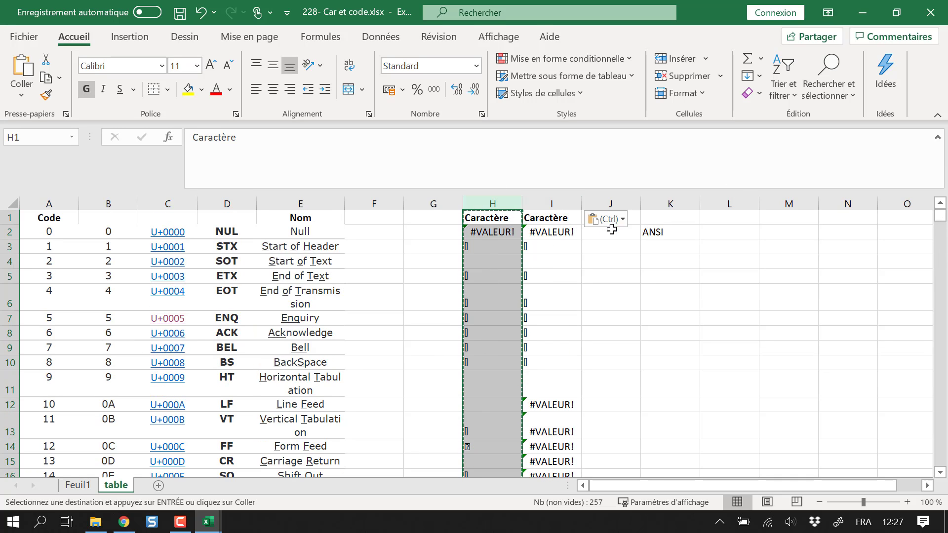
pyautogui.rightClick(556, 204)
pyautogui.click(615, 287)
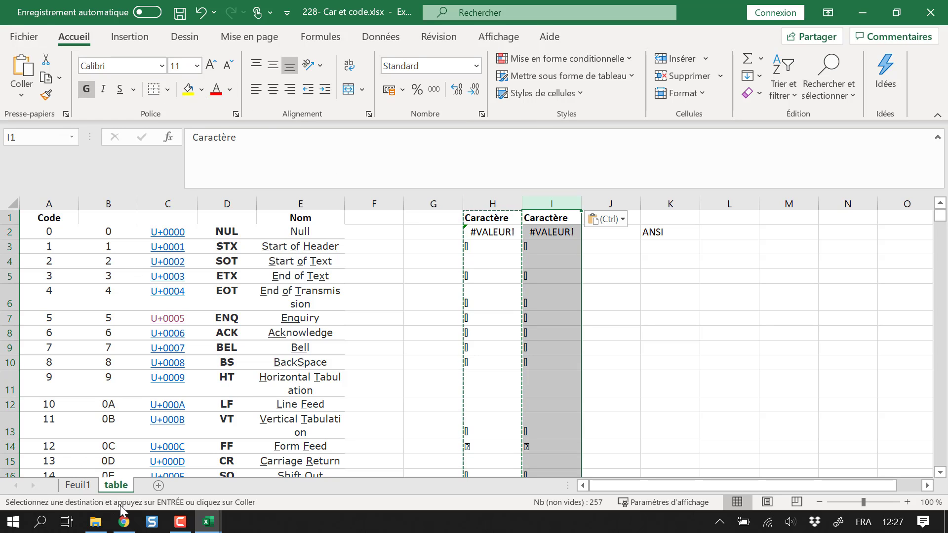
# - Examine the pasted values in column I against the characters in column H, from the control codes to the uppercase letters
pyautogui.click(553, 360)
pyautogui.moveTo(543, 264); pyautogui.dragTo(547, 428)
pyautogui.scroll(-4, 392, 360)
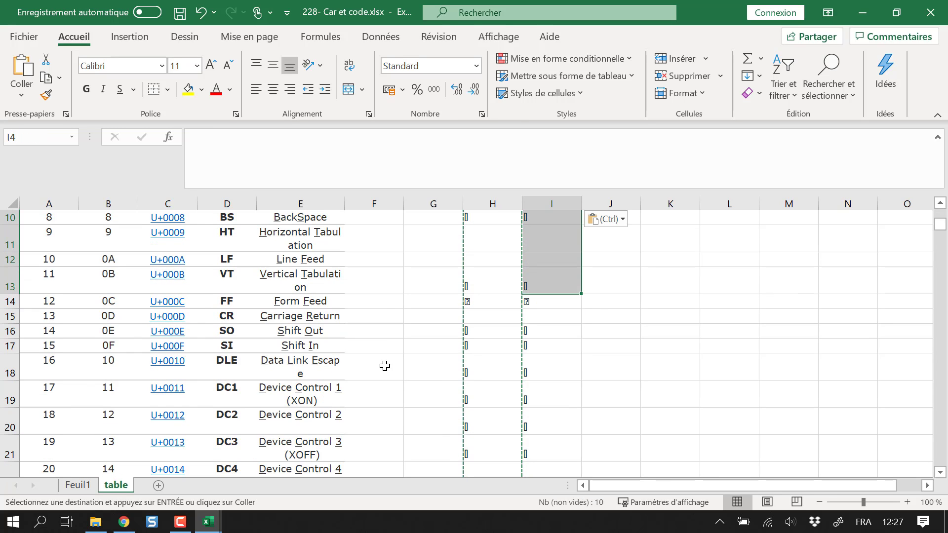
pyautogui.scroll(-10, 527, 315)
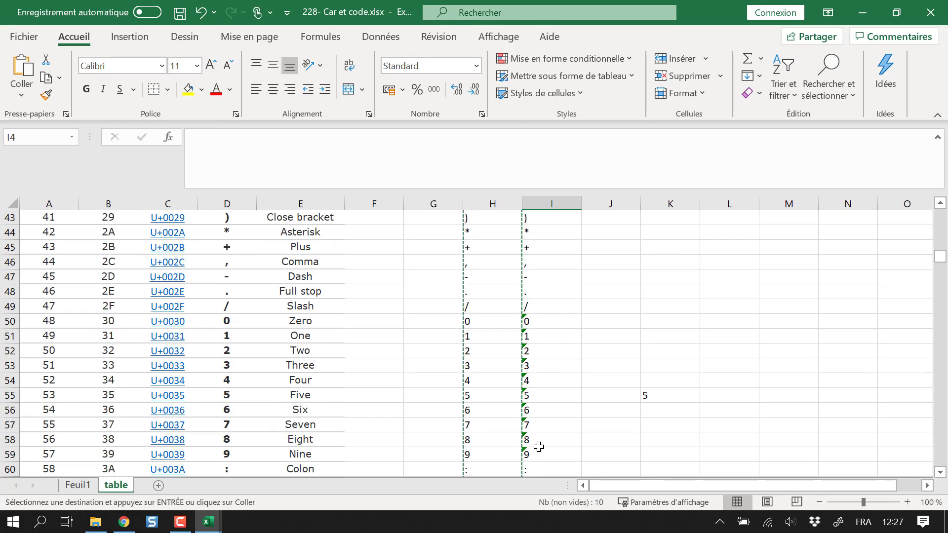
pyautogui.scroll(-13, 543, 390)
pyautogui.scroll(6, 539, 409)
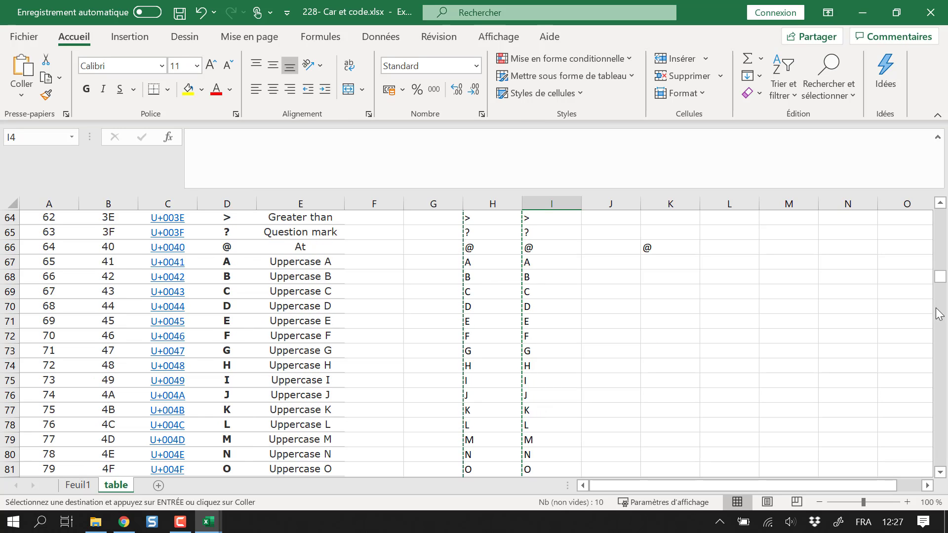
pyautogui.moveTo(941, 277); pyautogui.dragTo(941, 213)
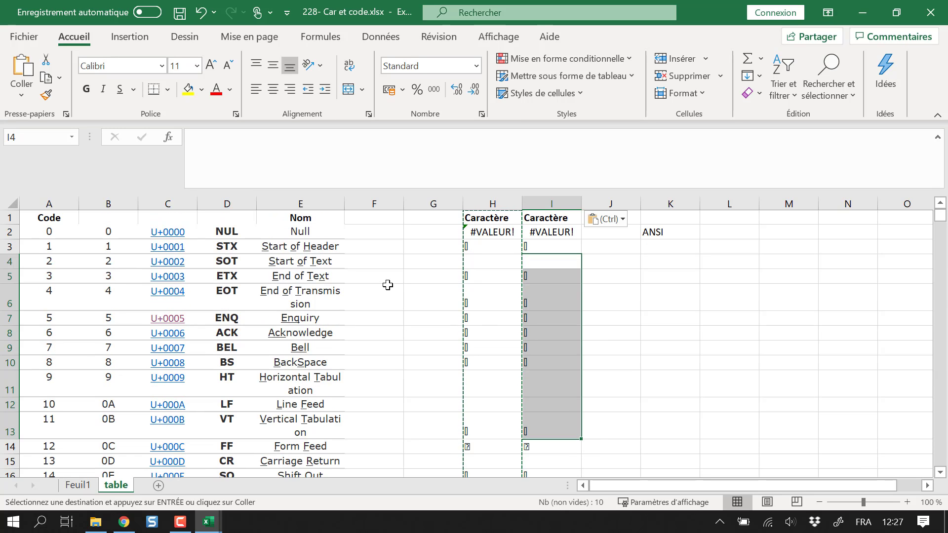
pyautogui.click(78, 487)
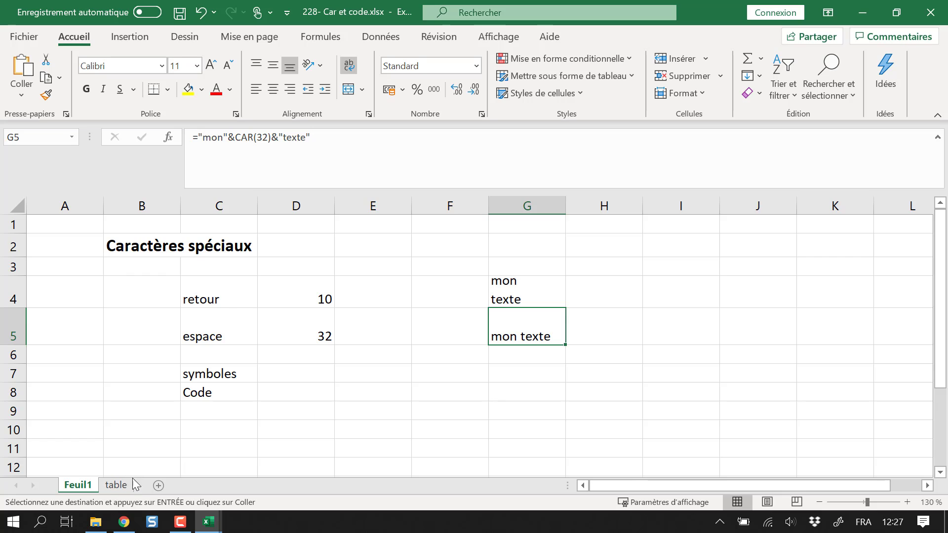
pyautogui.click(129, 484)
# - Set the font of the whole of column I to Wingdings
pyautogui.click(550, 203)
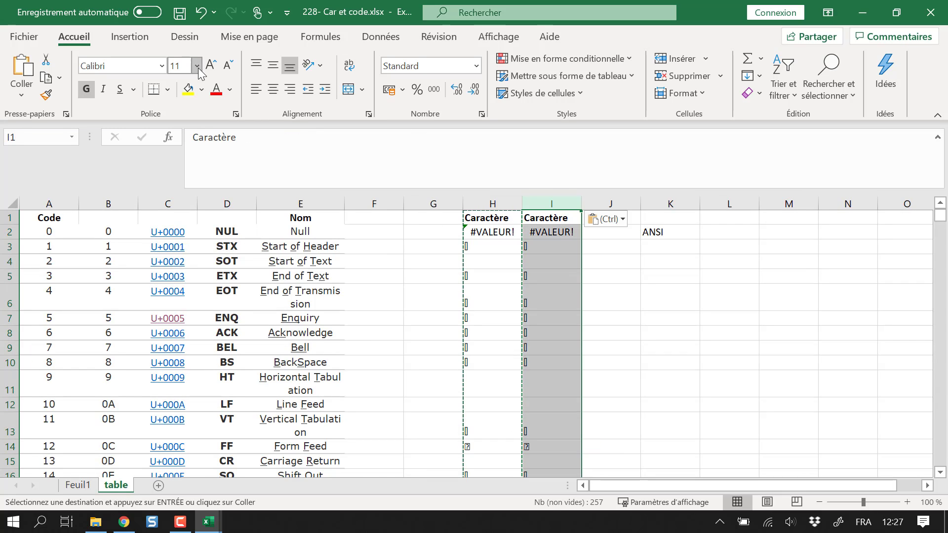
pyautogui.click(161, 65)
pyautogui.scroll(-20, 233, 257)
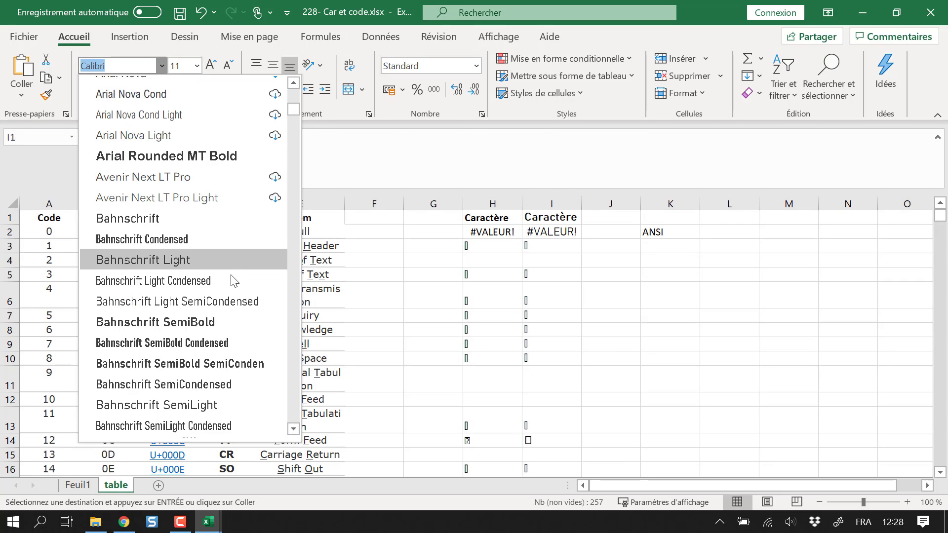
pyautogui.write('Walbaum Display')
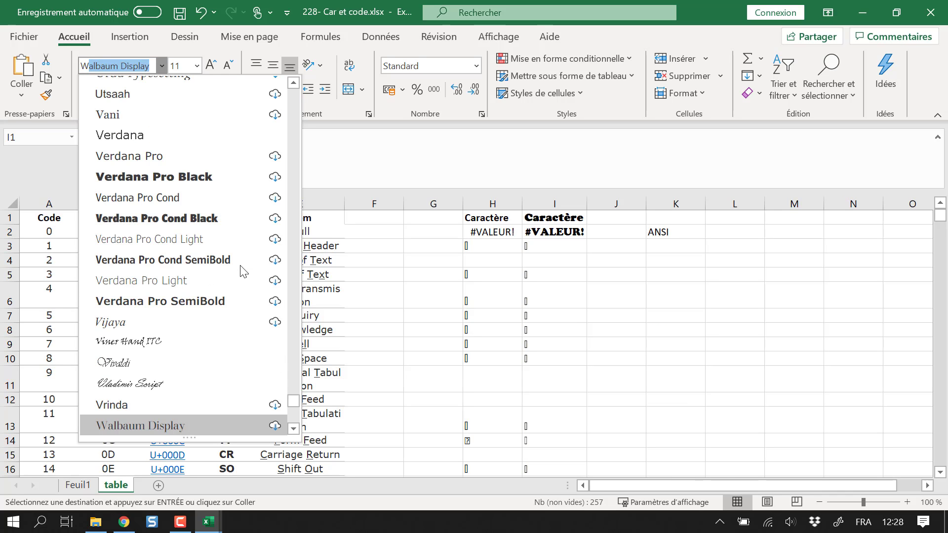
pyautogui.scroll(-3, 157, 397)
pyautogui.scroll(-2, 170, 393)
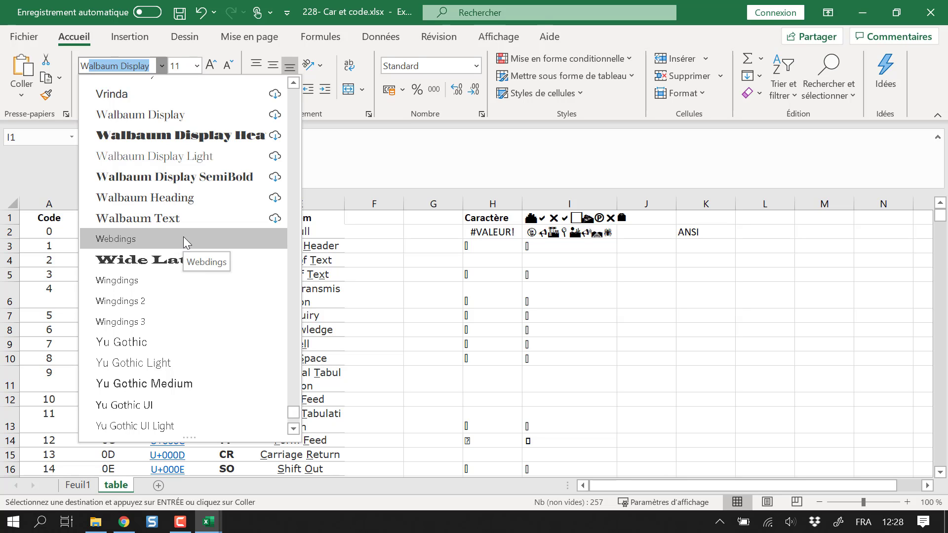
pyautogui.click(185, 284)
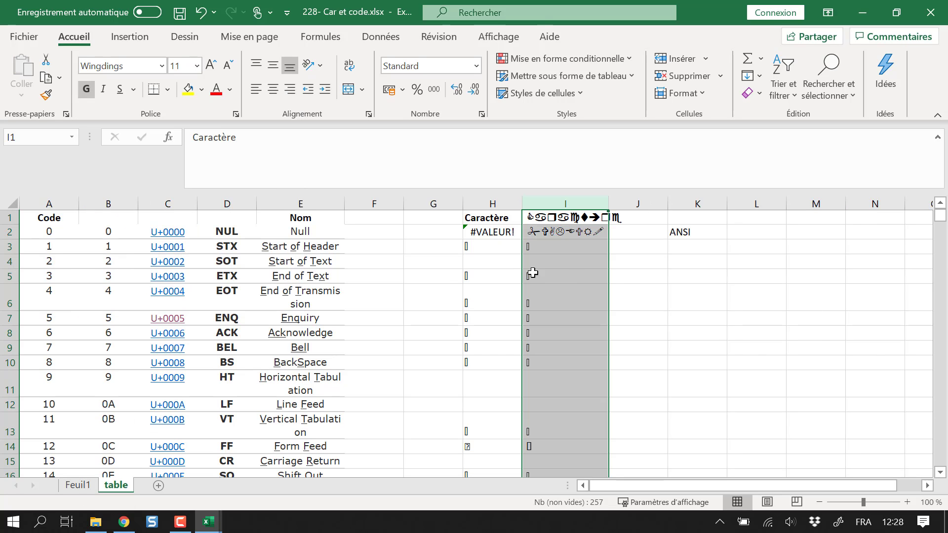
pyautogui.click(638, 289)
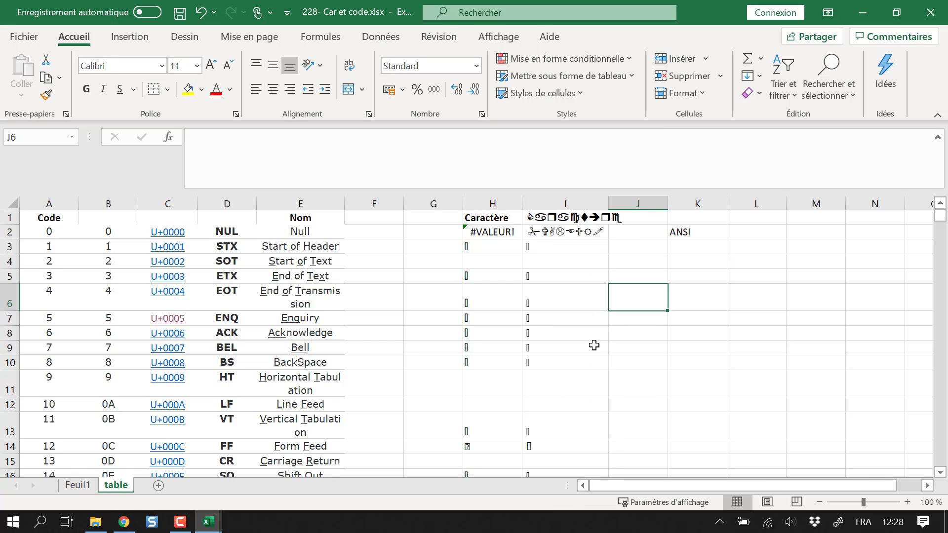
# - Examine the Wingdings symbols in column I beside their characters in column H, down to the letters J, K and L, at 120% zoom
pyautogui.scroll(-13, 594, 346)
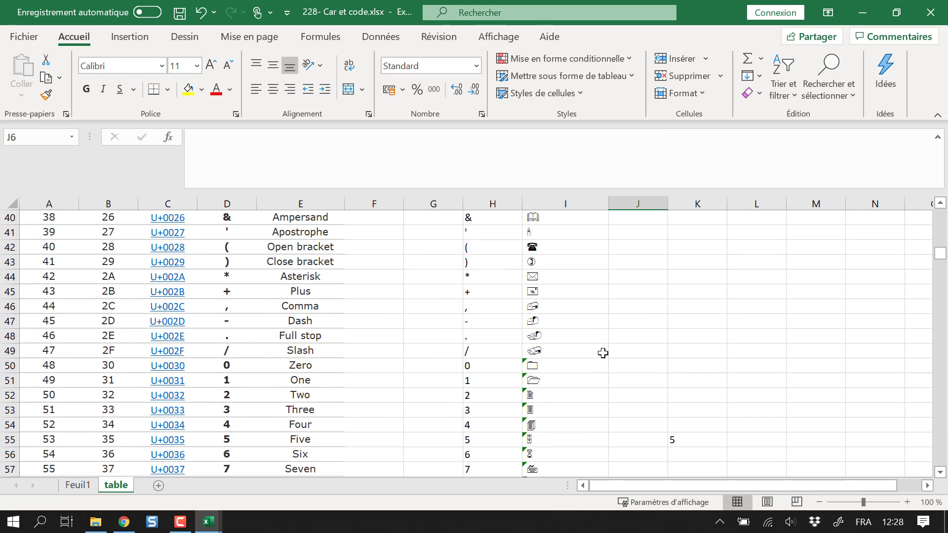
pyautogui.scroll(-1, 603, 353)
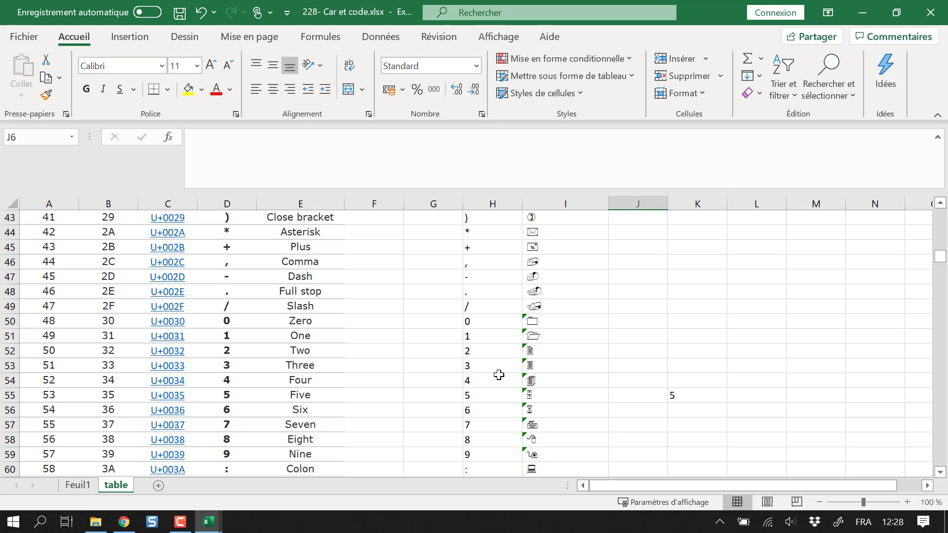
pyautogui.moveTo(573, 367); pyautogui.dragTo(572, 458)
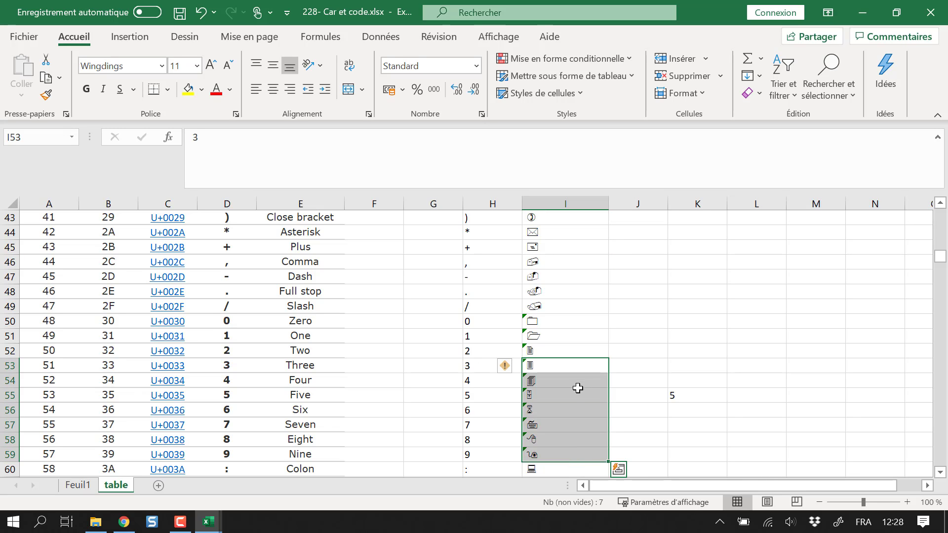
pyautogui.scroll(-2, 655, 370)
pyautogui.click(907, 506)
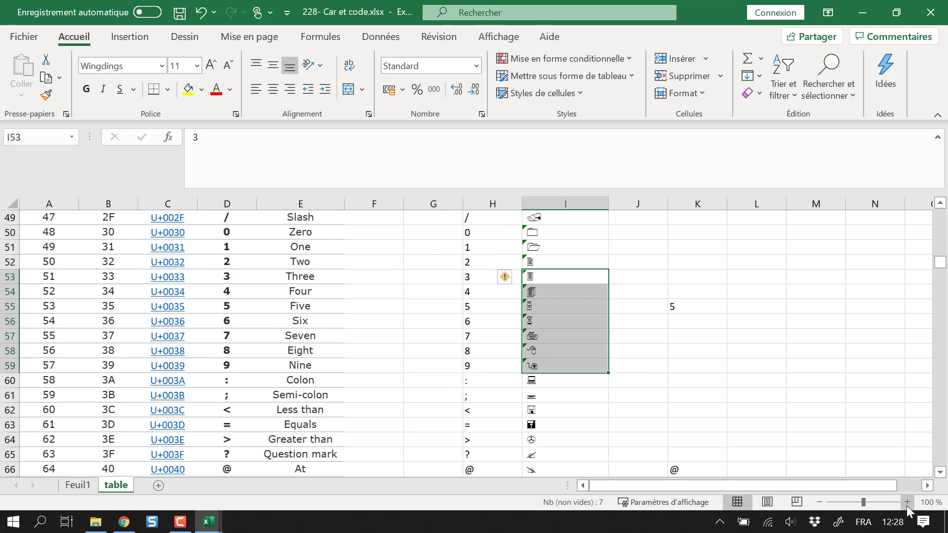
pyautogui.click(907, 506)
pyautogui.moveTo(701, 348); pyautogui.dragTo(656, 403)
pyautogui.scroll(-5, 656, 417)
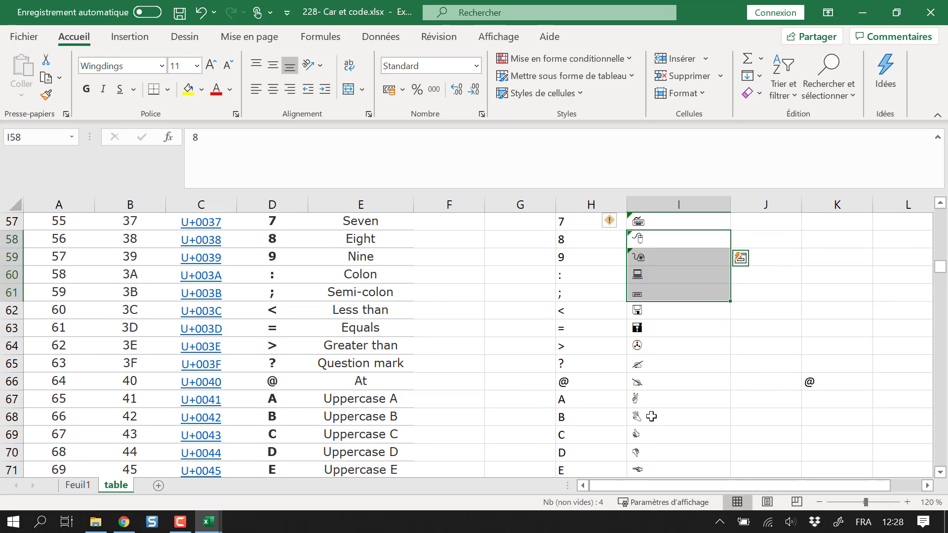
pyautogui.scroll(-1, 681, 348)
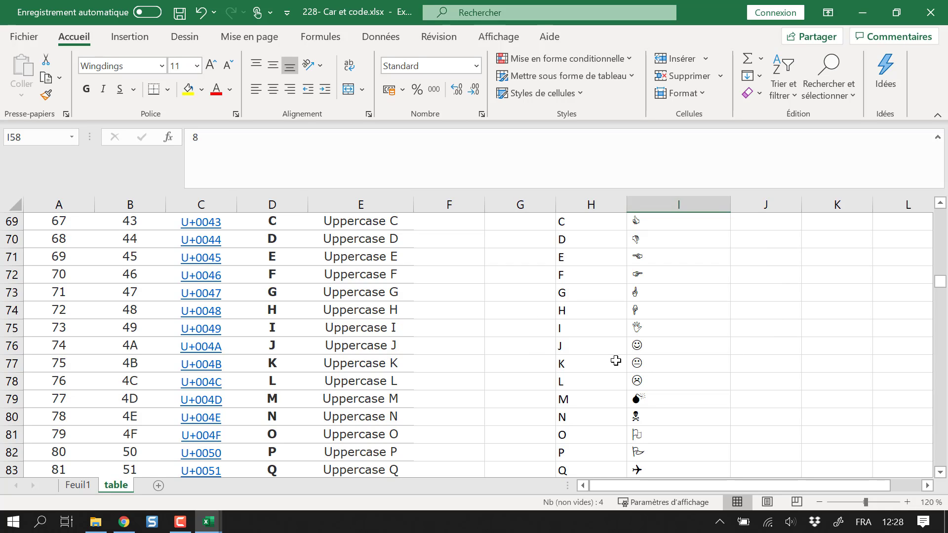
pyautogui.moveTo(589, 342); pyautogui.dragTo(661, 377)
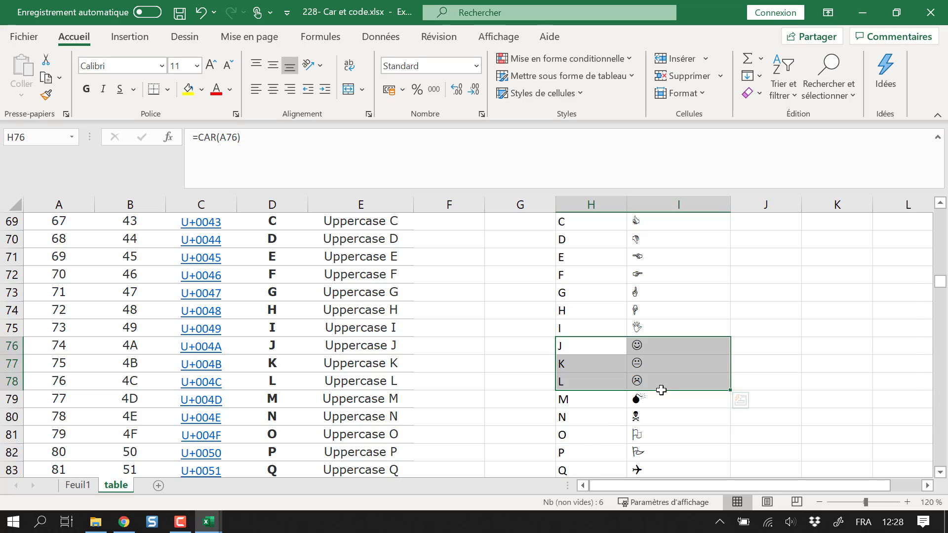
# - Copy the three face symbols in I76:I78 of the table sheet and paste them as values only into Feuil1 from cell C12
pyautogui.click(740, 400)
pyautogui.click(537, 342)
pyautogui.moveTo(637, 346); pyautogui.dragTo(637, 383)
pyautogui.hotkey('ctrl', 'c')
pyautogui.click(94, 489)
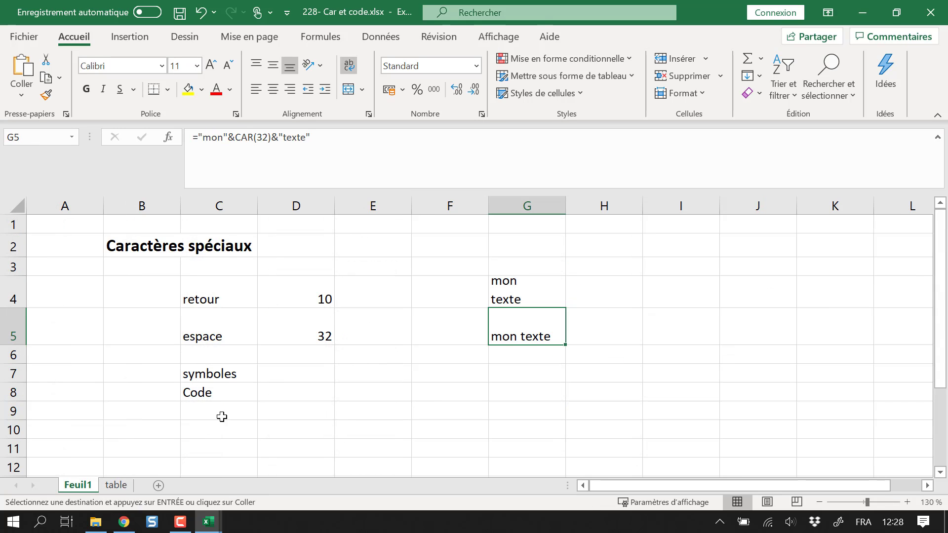
pyautogui.scroll(-3, 432, 400)
pyautogui.click(216, 269)
pyautogui.rightClick(216, 269)
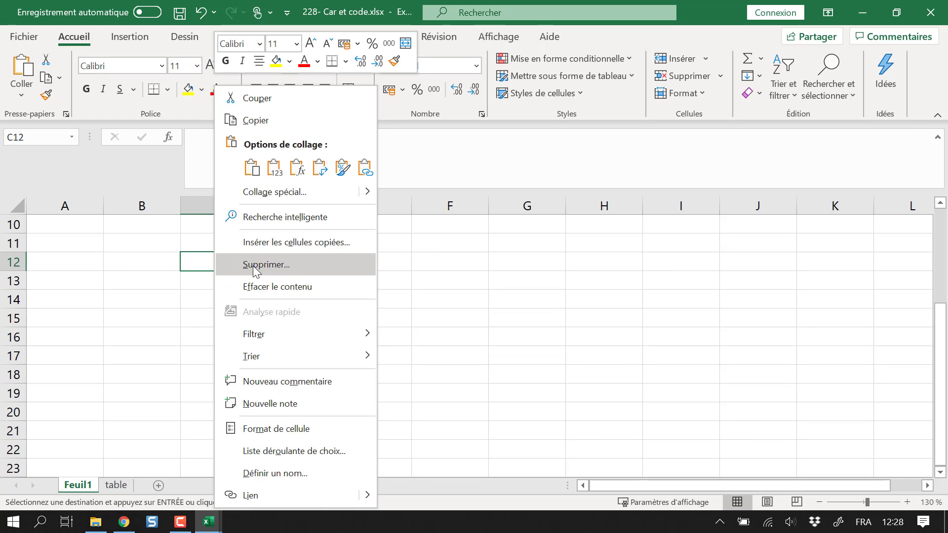
pyautogui.click(269, 170)
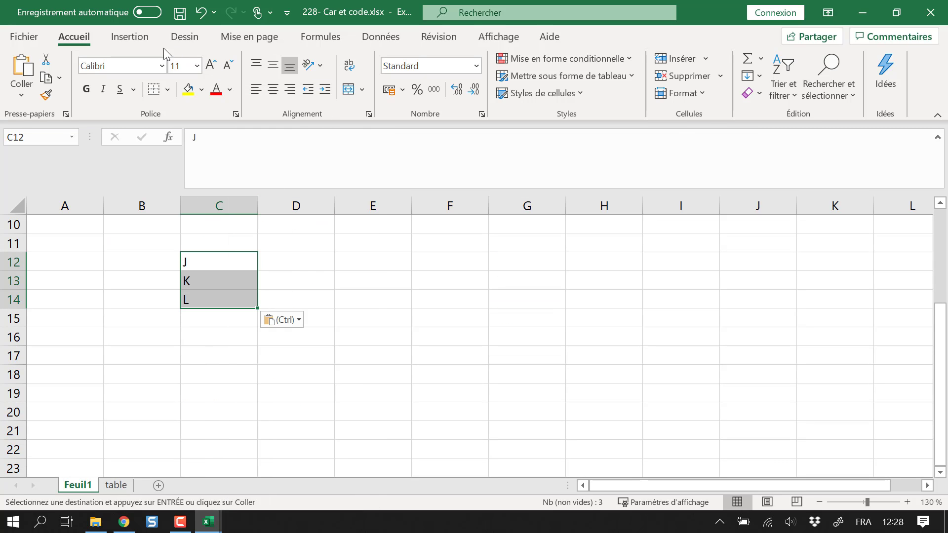
# - Set the font of the pasted letters in C12:C14 to Wingdings
pyautogui.click(139, 64)
pyautogui.write('Wingdings')
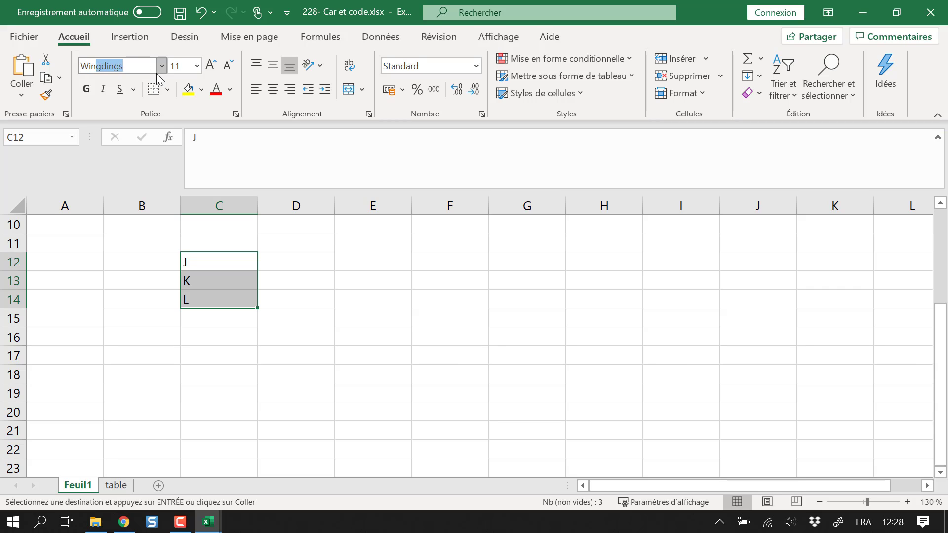
pyautogui.press('Return')
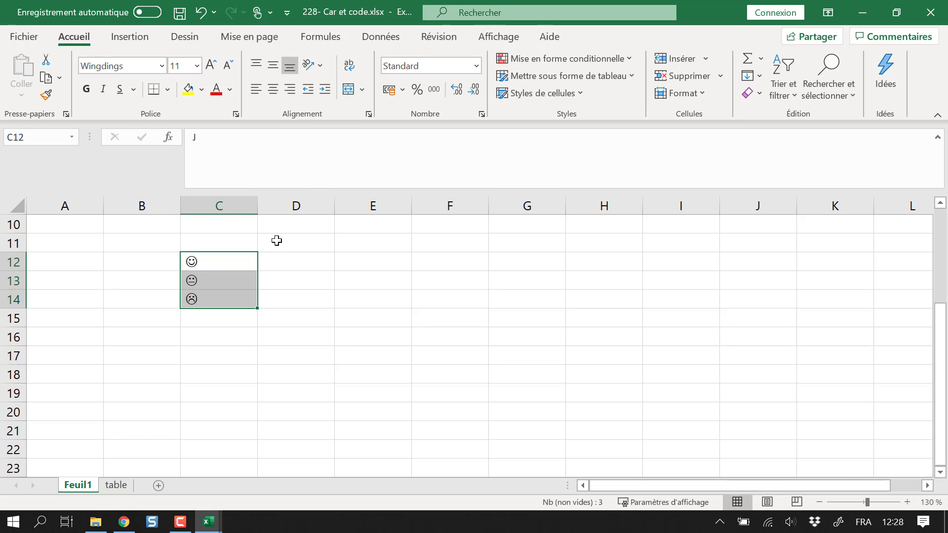
pyautogui.click(269, 254)
pyautogui.scroll(1, 271, 301)
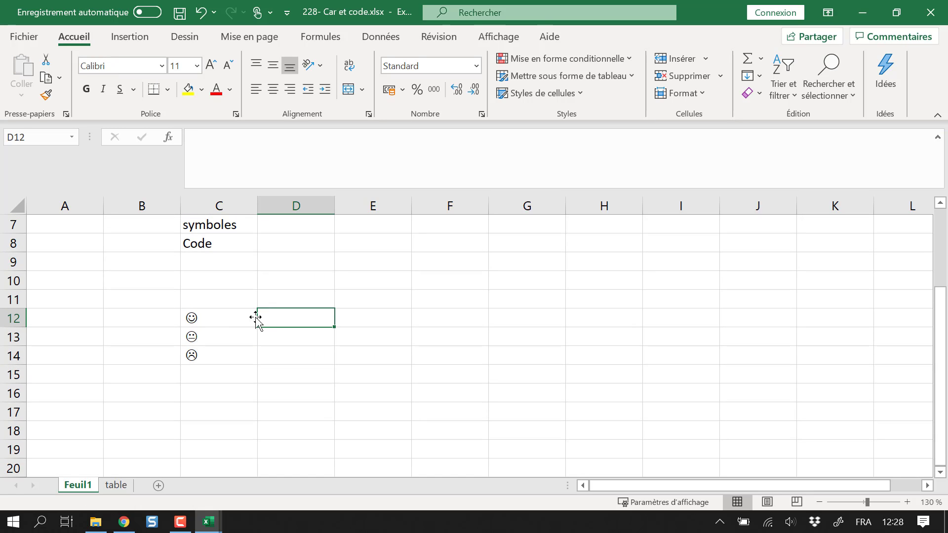
pyautogui.click(209, 317)
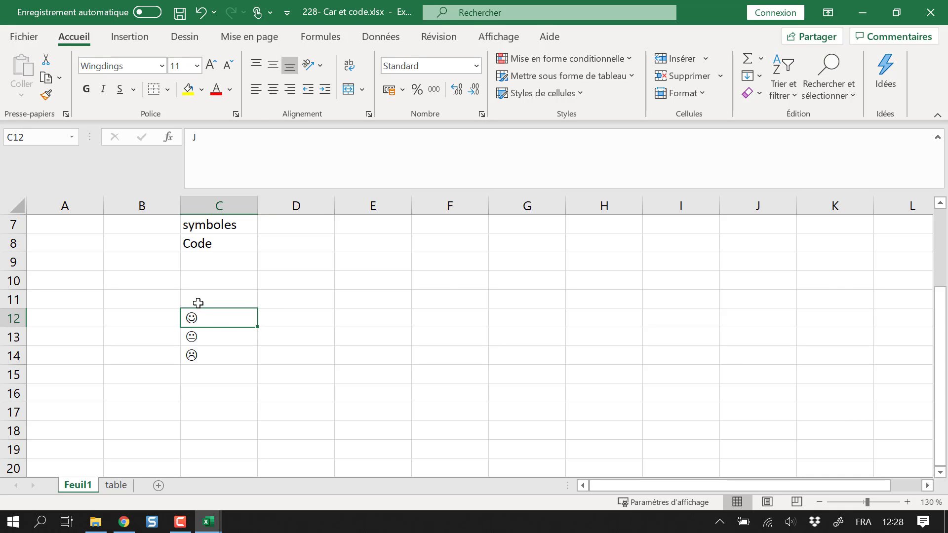
# - Examine the remaining Wingdings symbols in column I of the table sheet, from the uppercase letters down to the arrows of the accented lowercase letters
pyautogui.click(117, 486)
pyautogui.scroll(-2, 662, 349)
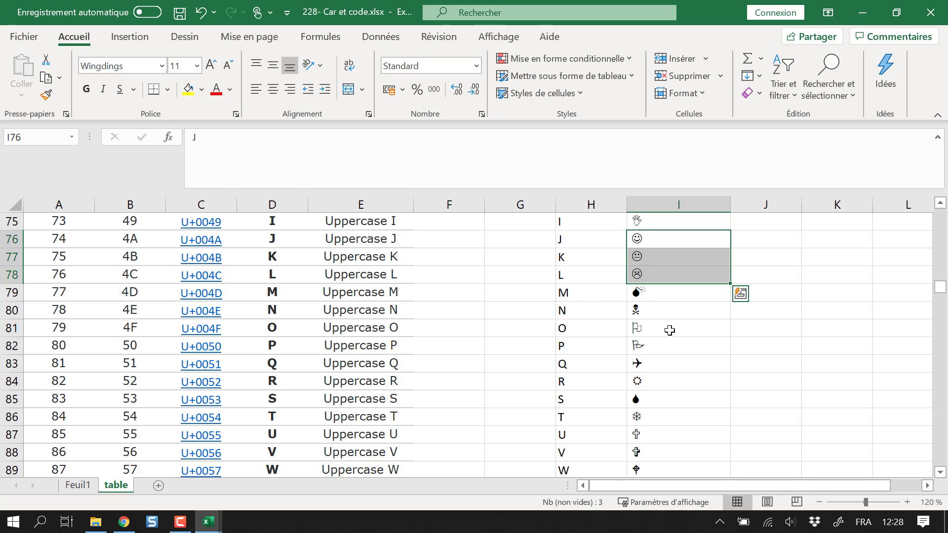
pyautogui.moveTo(662, 310); pyautogui.dragTo(664, 434)
pyautogui.scroll(-6, 674, 341)
pyautogui.scroll(-20, 675, 347)
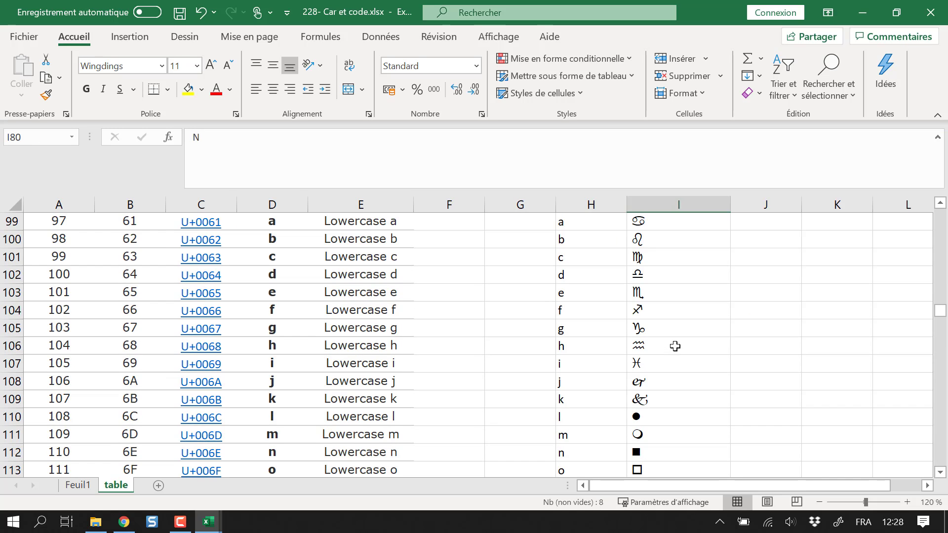
pyautogui.scroll(-12, 675, 350)
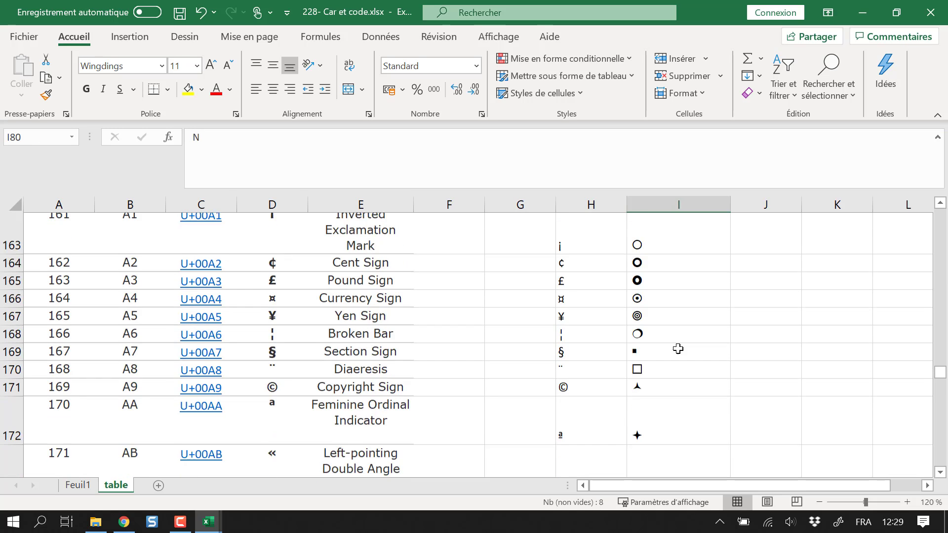
pyautogui.scroll(-10, 676, 343)
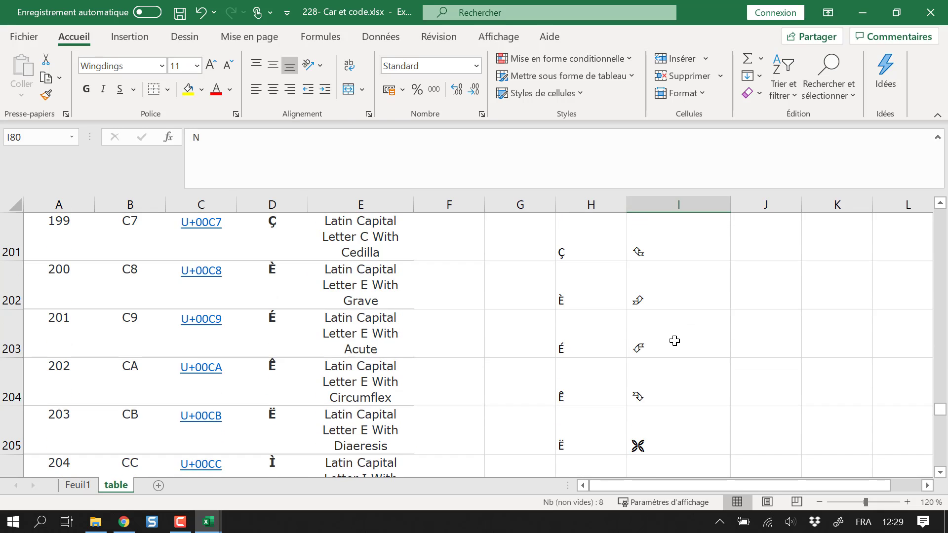
pyautogui.scroll(2, 673, 346)
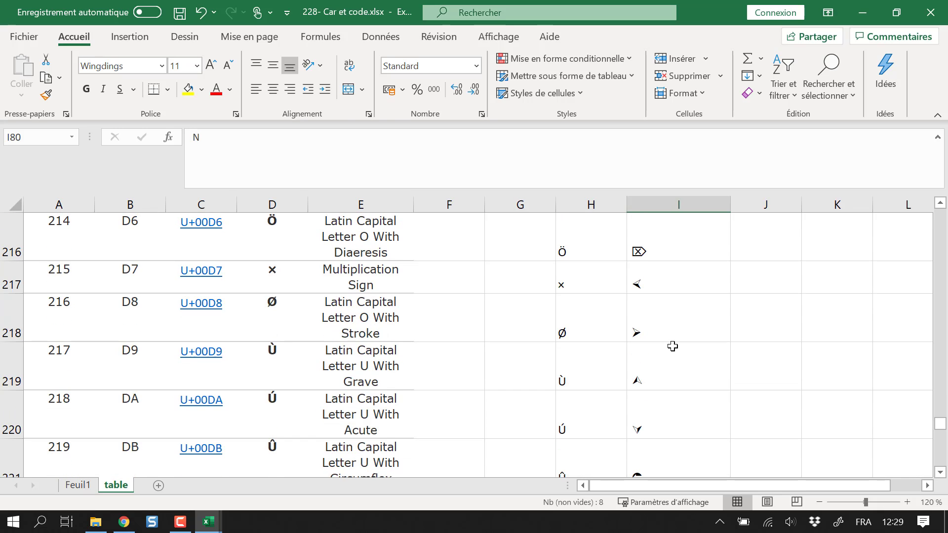
pyautogui.scroll(-4, 670, 331)
pyautogui.moveTo(649, 246); pyautogui.dragTo(697, 255)
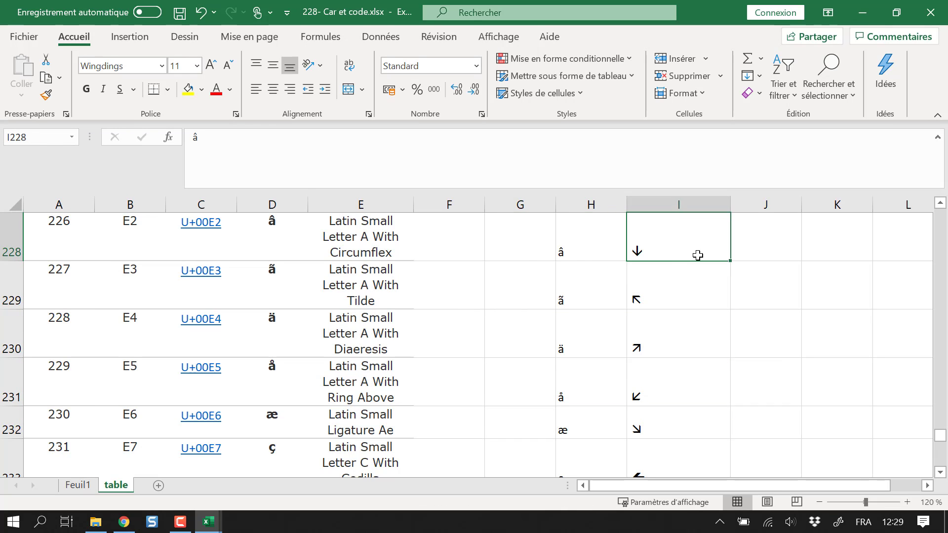
pyautogui.scroll(-2, 668, 359)
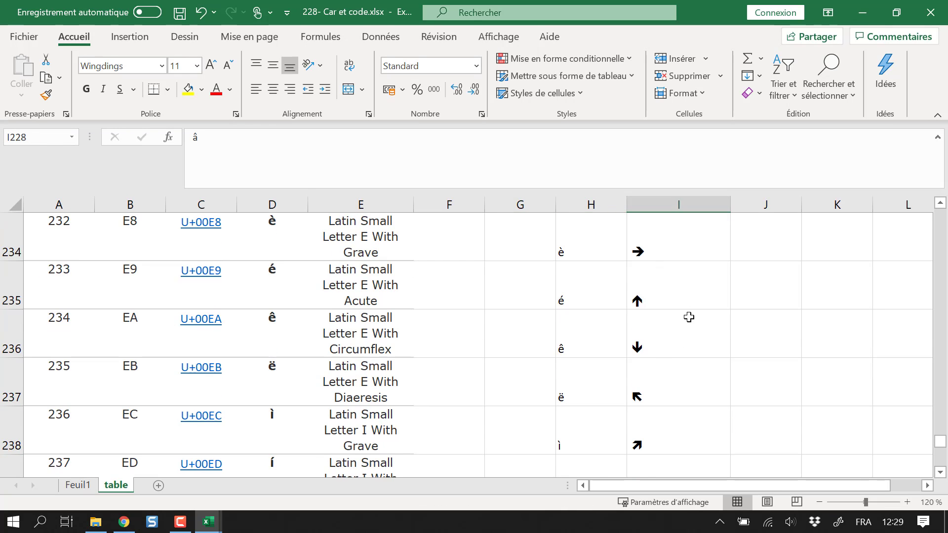
pyautogui.scroll(-2, 689, 317)
pyautogui.scroll(2, 679, 295)
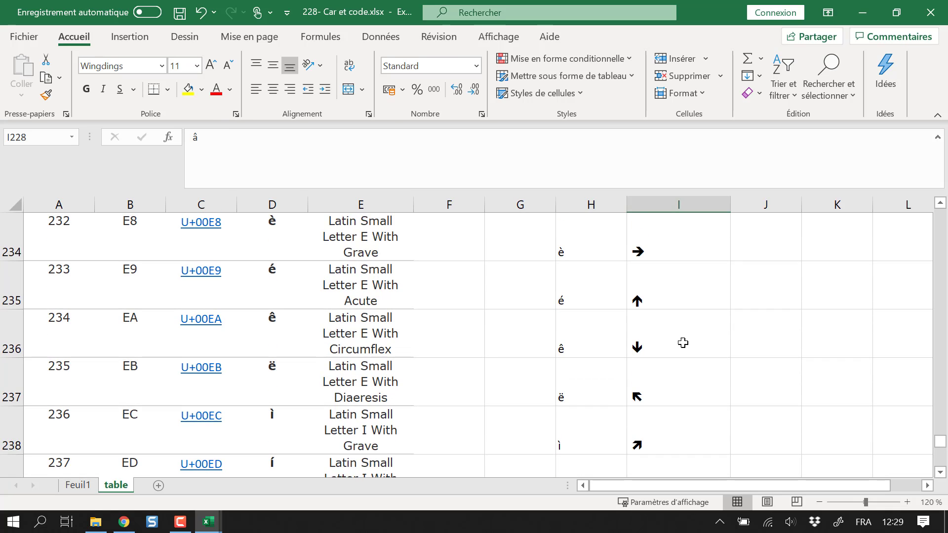
# - Copy the three bold arrow symbols in I238:I240 of the table sheet into Feuil1 from cell C15, keeping their formatting
pyautogui.scroll(-1, 683, 342)
pyautogui.moveTo(645, 290); pyautogui.dragTo(656, 395)
pyautogui.hotkey('ctrl', 'c')
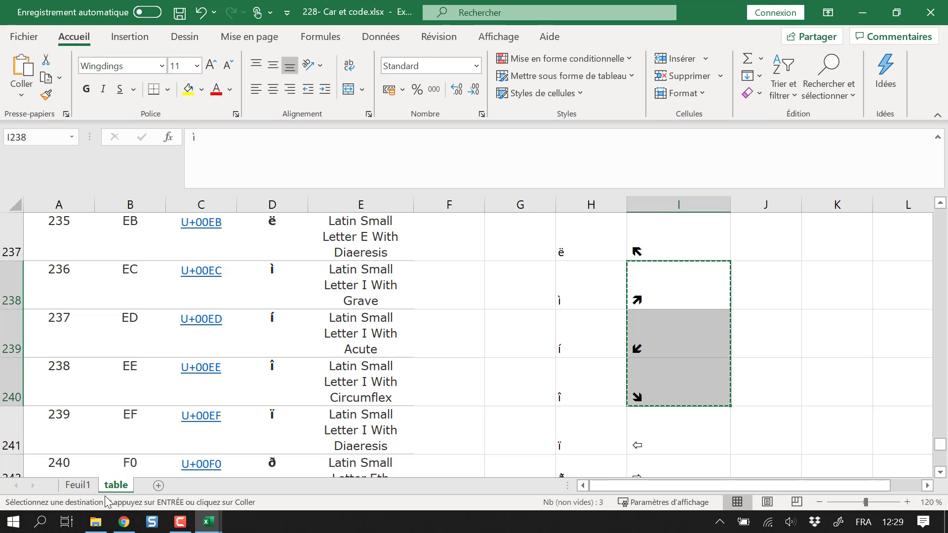
pyautogui.click(82, 489)
pyautogui.click(209, 380)
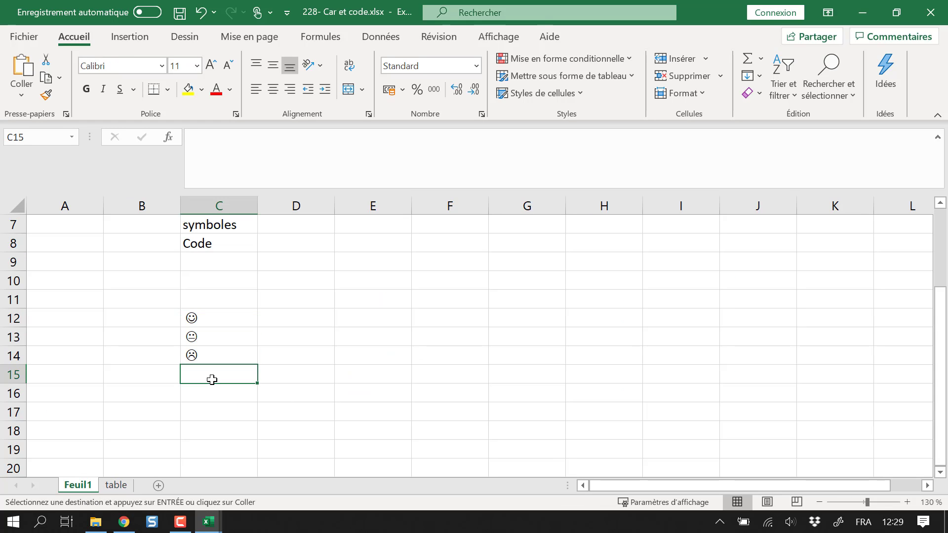
pyautogui.hotkey('ctrl', 'v')
pyautogui.click(221, 376)
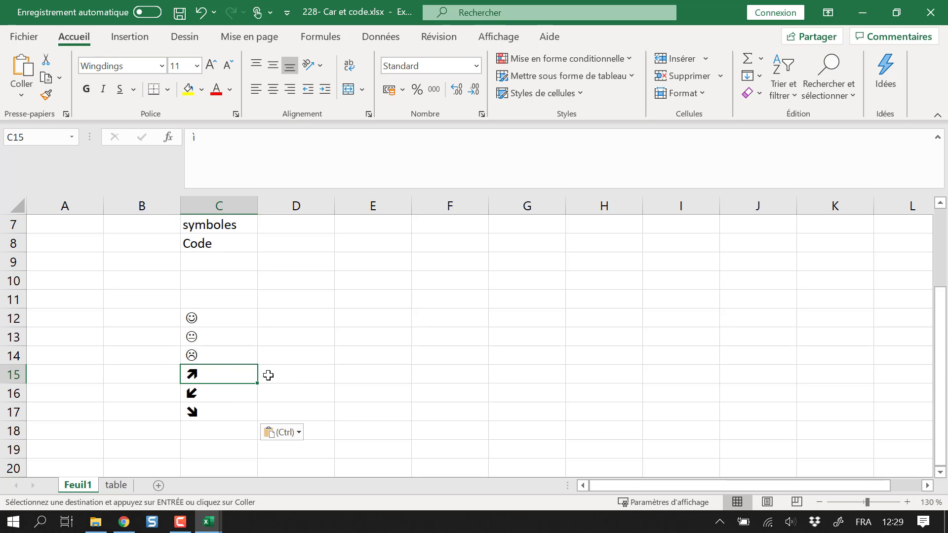
# - Trace the row of the first copied arrow in the table sheet back to its code in column A
pyautogui.click(300, 376)
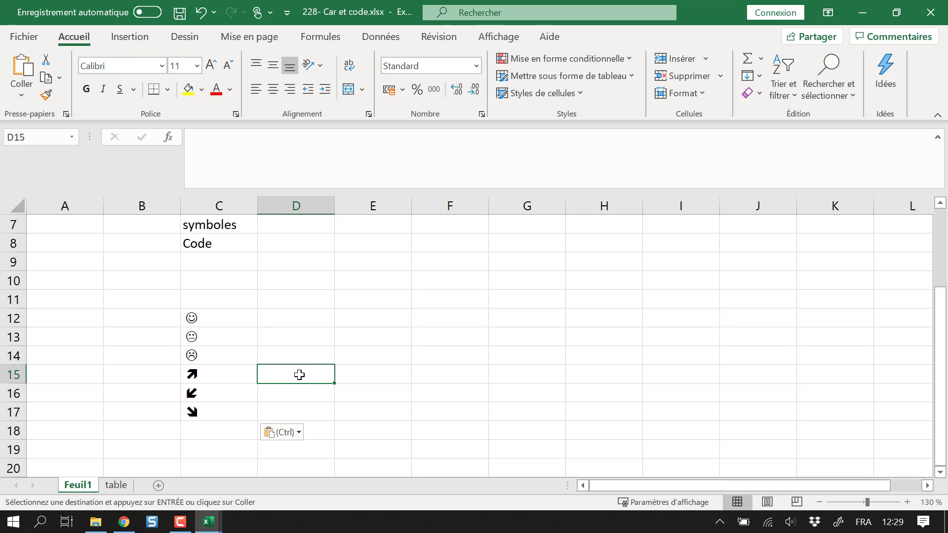
pyautogui.click(237, 373)
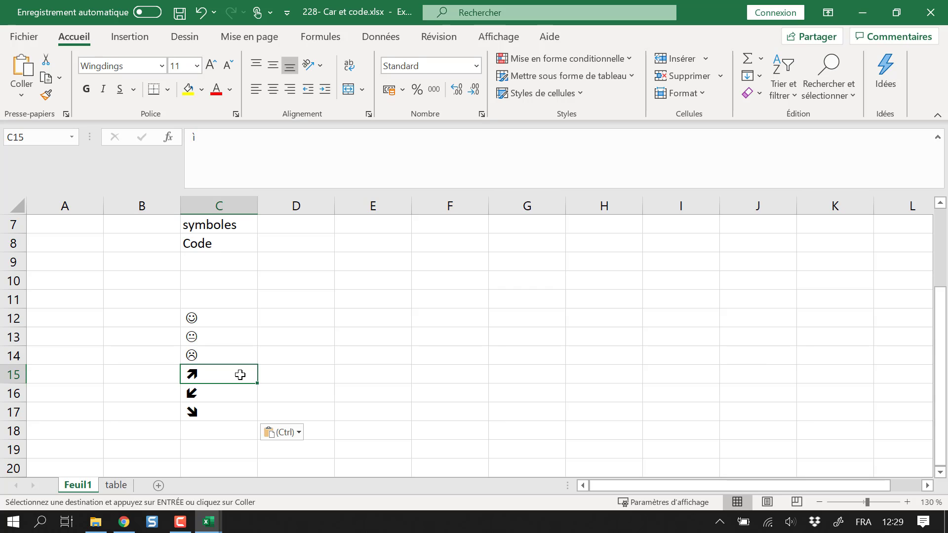
pyautogui.click(116, 485)
pyautogui.moveTo(654, 284); pyautogui.dragTo(71, 292)
pyautogui.click(77, 485)
# - Enter the formula =CODE(C15) in cell D15 of Feuil1
pyautogui.click(276, 373)
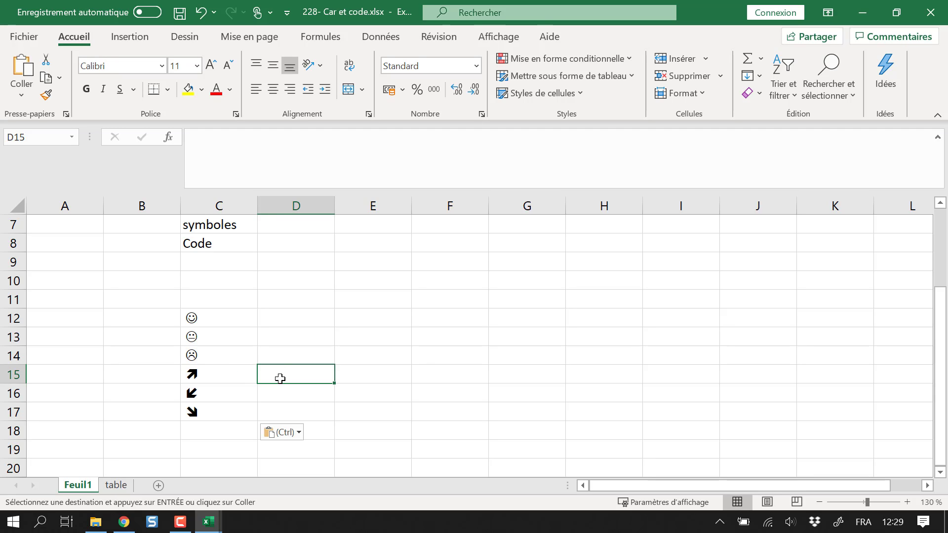
pyautogui.press('Escape')
pyautogui.write('=code')
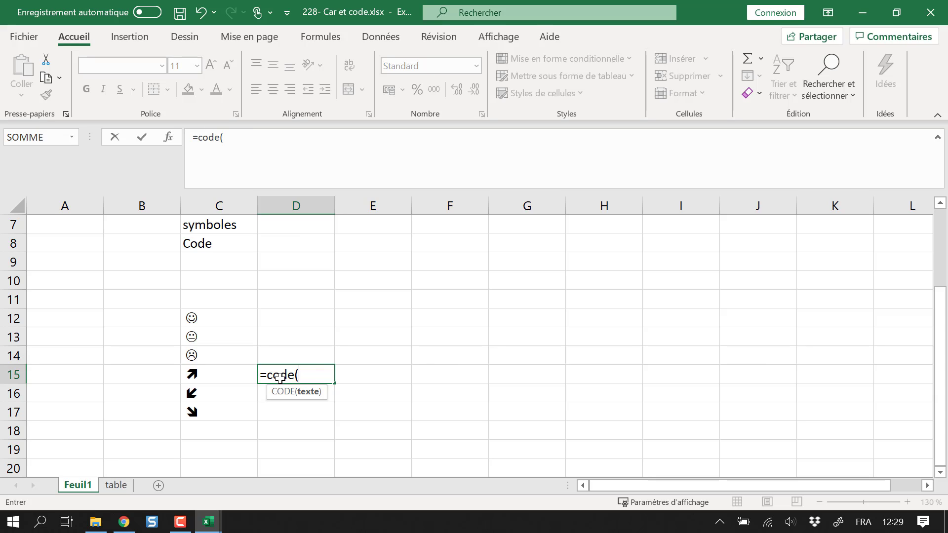
pyautogui.write('(')
pyautogui.press('Left')
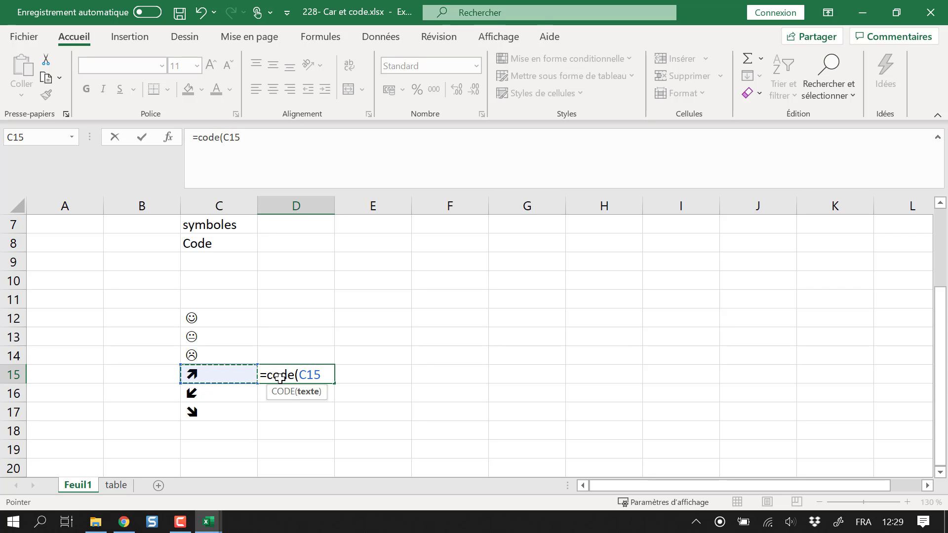
pyautogui.write(')')
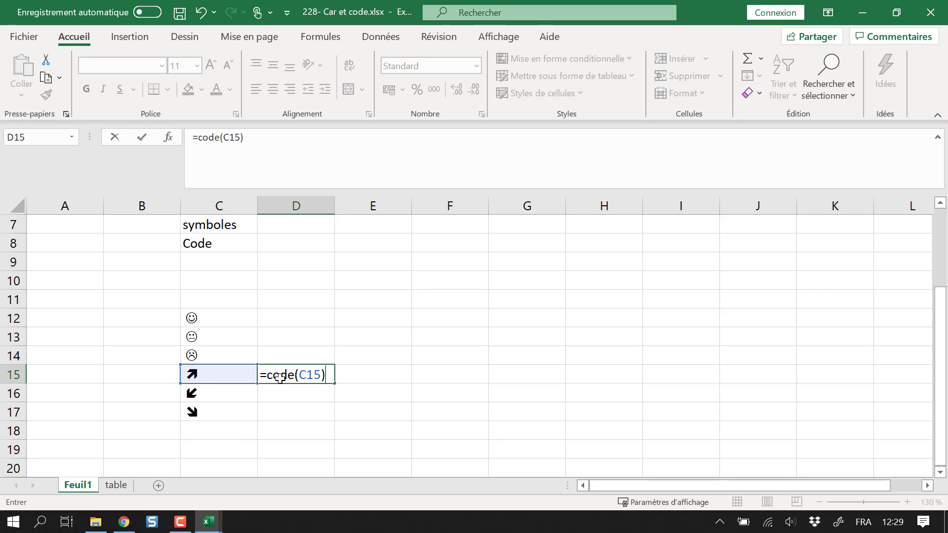
pyautogui.press('Return')
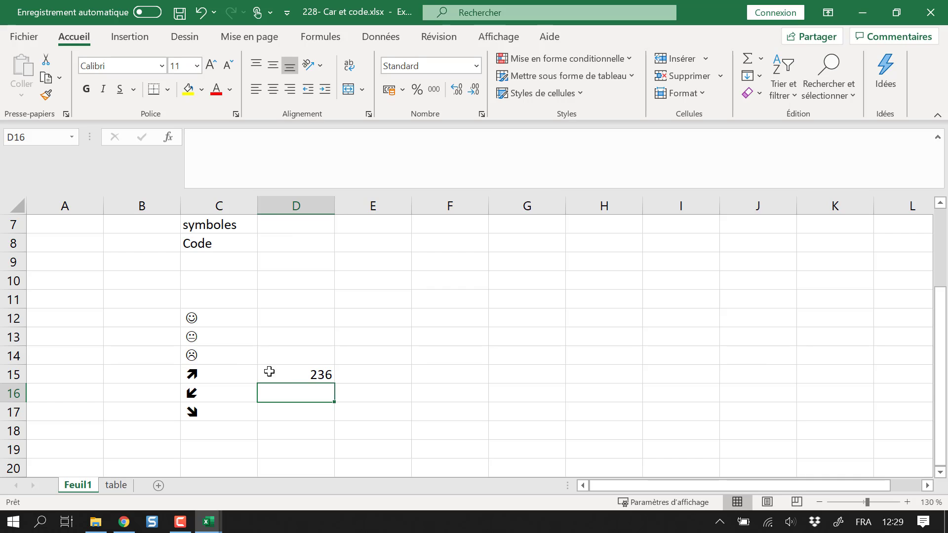
# - Compare the CODE result in D15 with the underlying character stored in C15
pyautogui.click(309, 375)
pyautogui.click(205, 375)
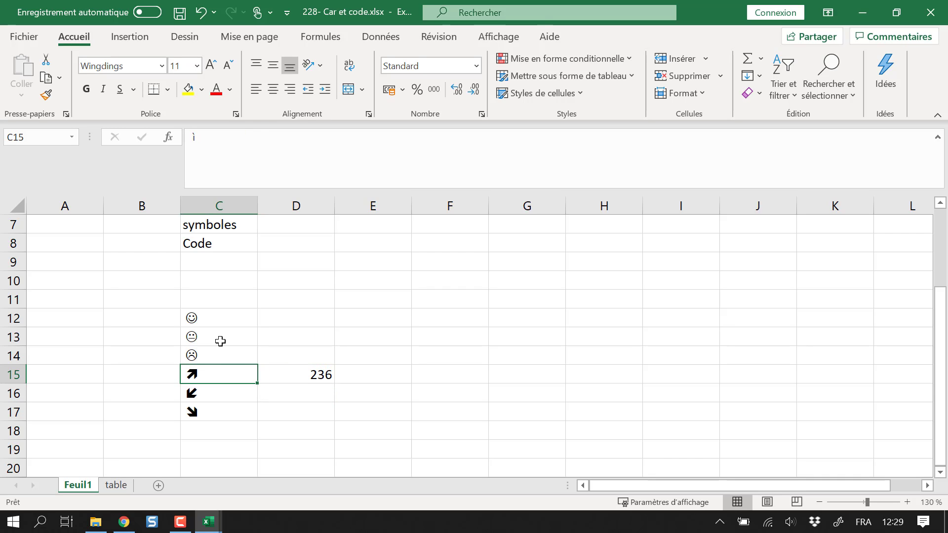
pyautogui.click(201, 136)
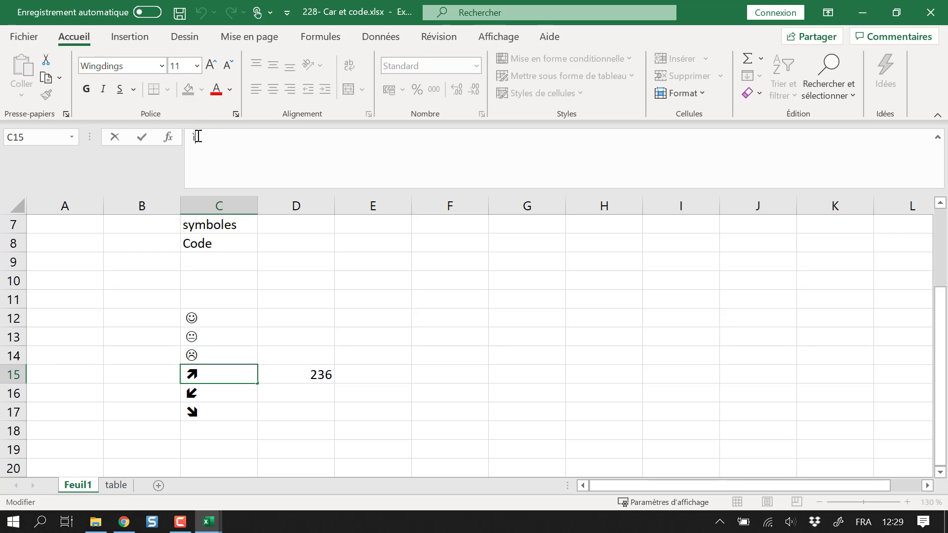
pyautogui.press('Escape')
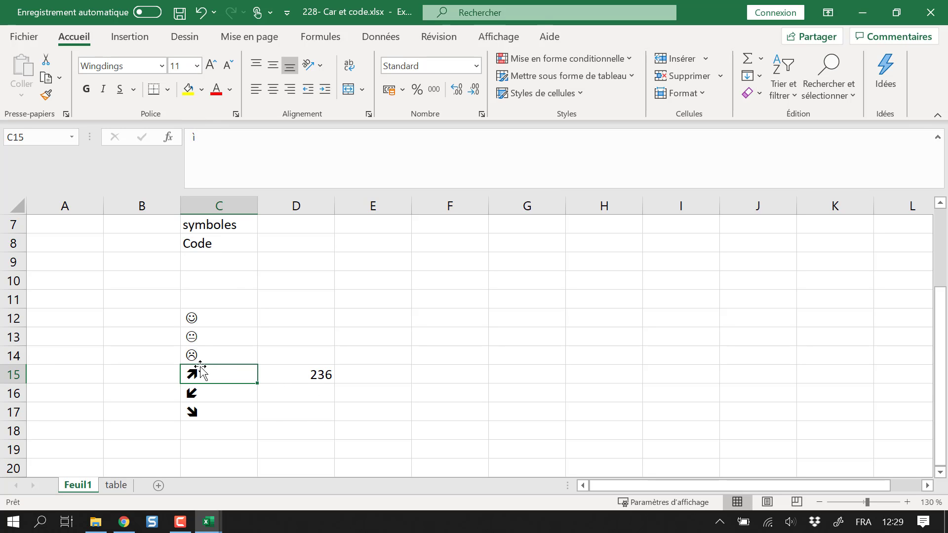
# - Fill the CODE formula from D15 down to D17 and up to D12
pyautogui.click(307, 377)
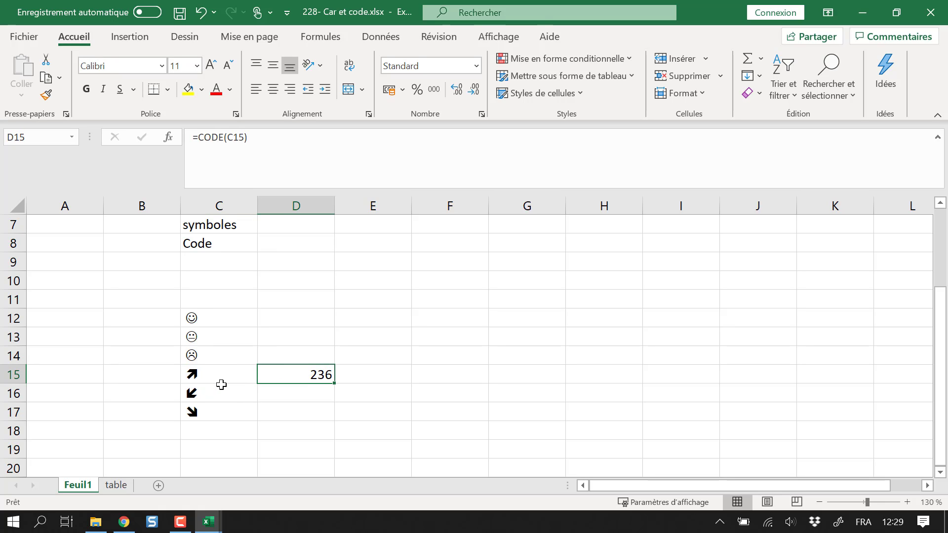
pyautogui.moveTo(335, 384); pyautogui.dragTo(326, 420)
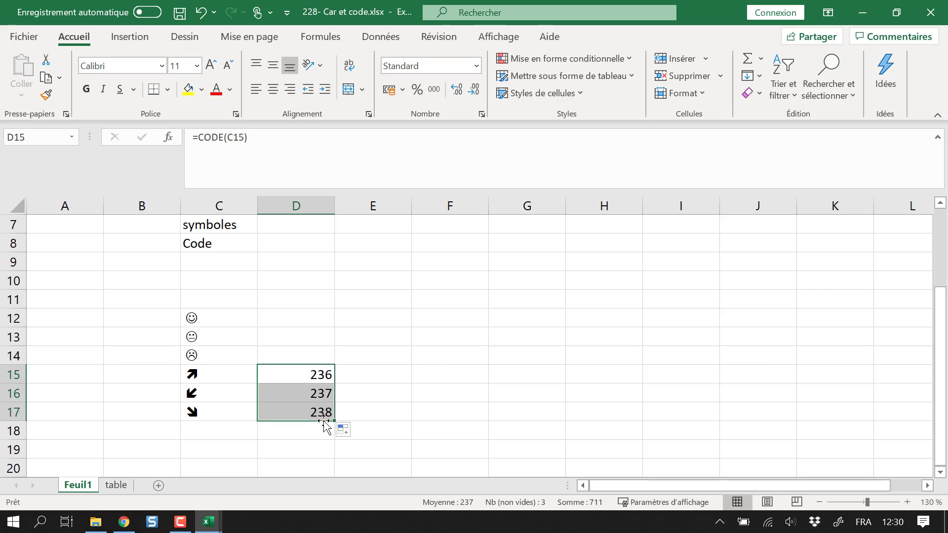
pyautogui.click(318, 374)
pyautogui.moveTo(334, 383); pyautogui.dragTo(348, 323)
pyautogui.click(408, 339)
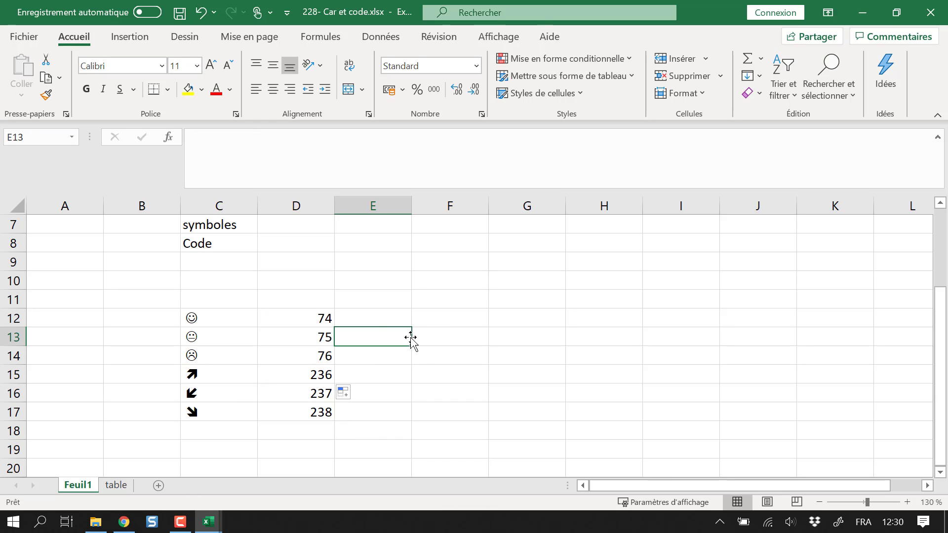
pyautogui.click(383, 324)
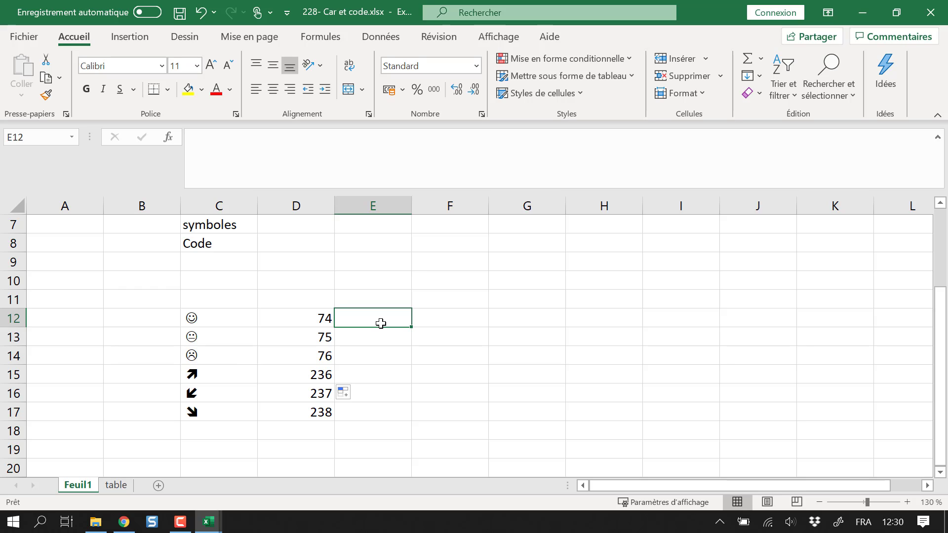
pyautogui.press('Right')
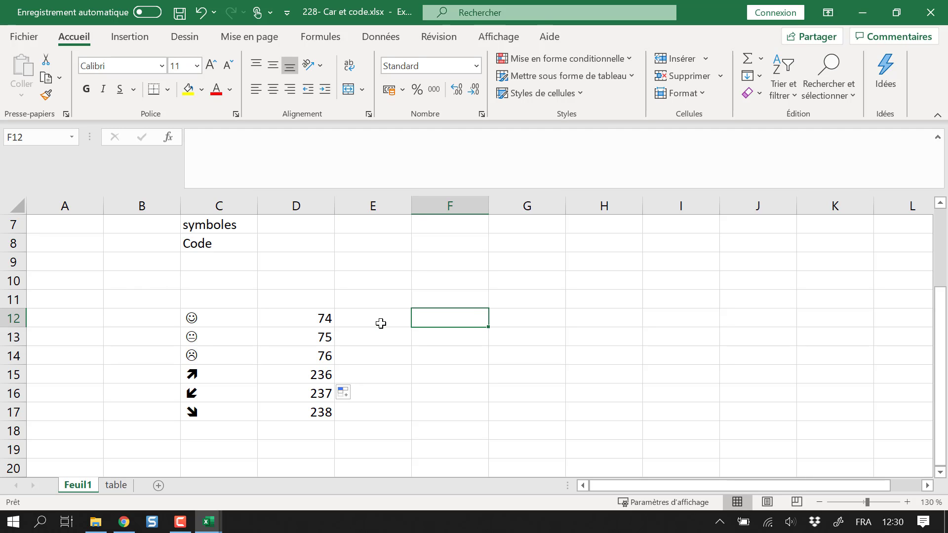
pyautogui.write('=car')
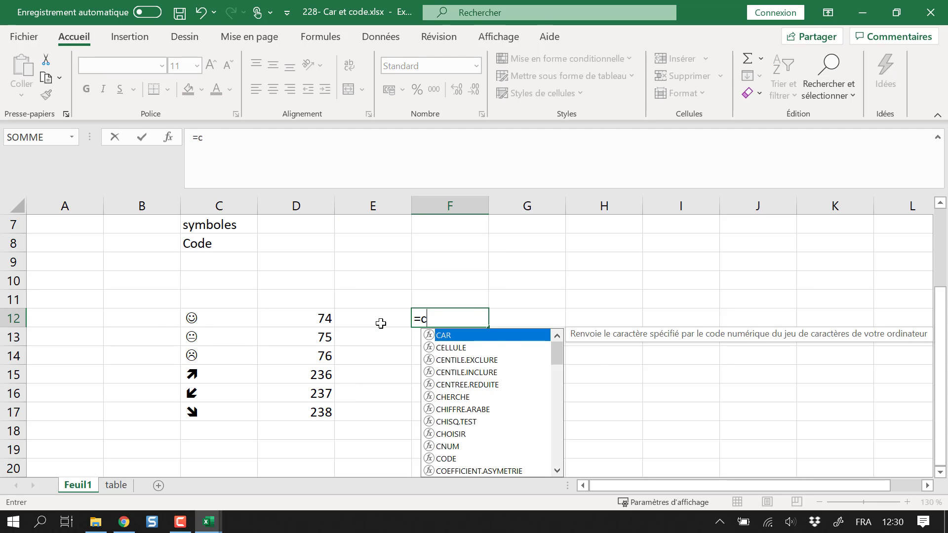
pyautogui.press('Left')
pyautogui.press('Left')
pyautogui.press('Right')
pyautogui.press('Right')
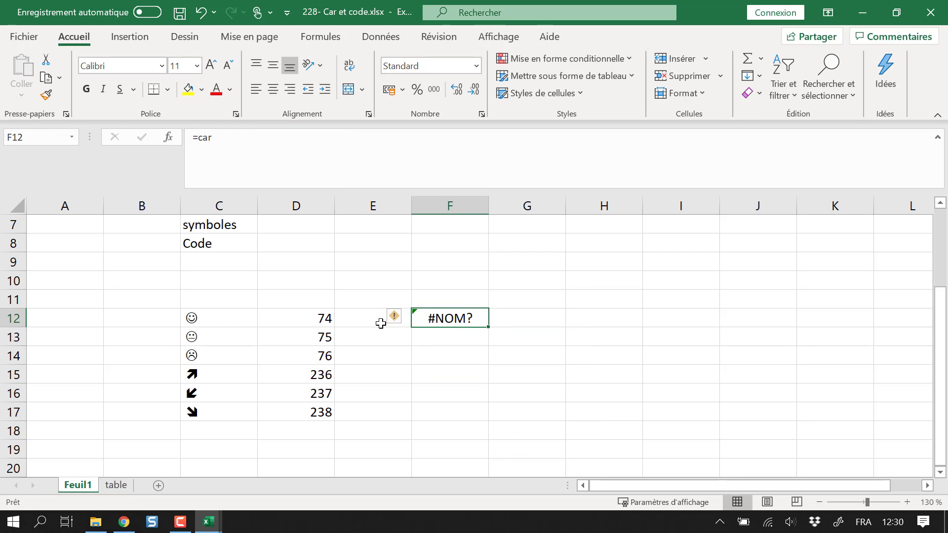
# - Enter the formula =CAR(D12) in cell F12 and fill it down to F17
pyautogui.write('=car(')
pyautogui.press('Left')
pyautogui.press('Left')
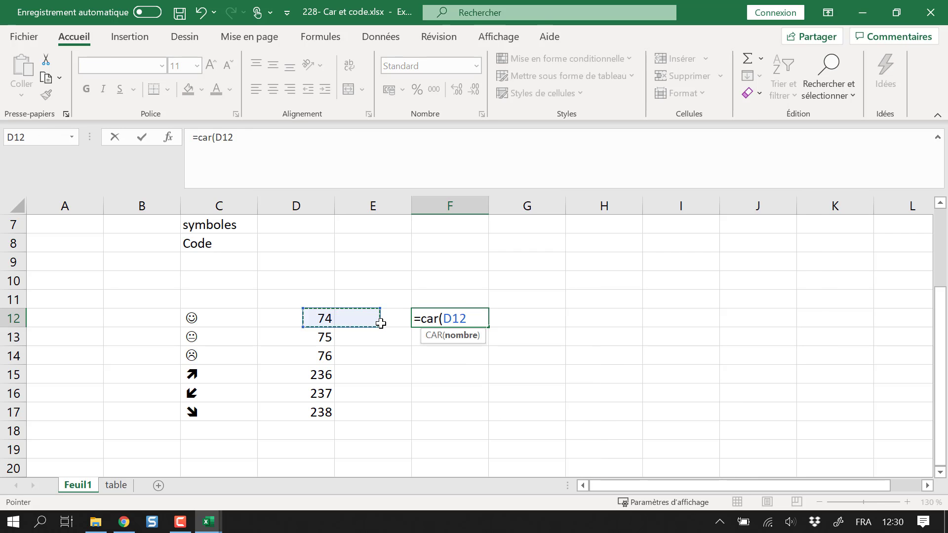
pyautogui.write(')')
pyautogui.press('Return')
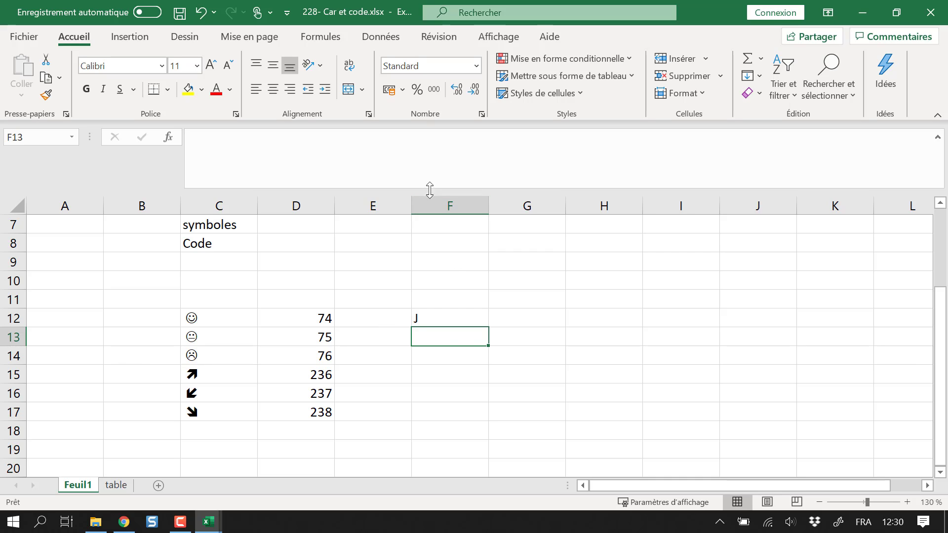
pyautogui.click(474, 319)
pyautogui.moveTo(487, 328); pyautogui.dragTo(477, 420)
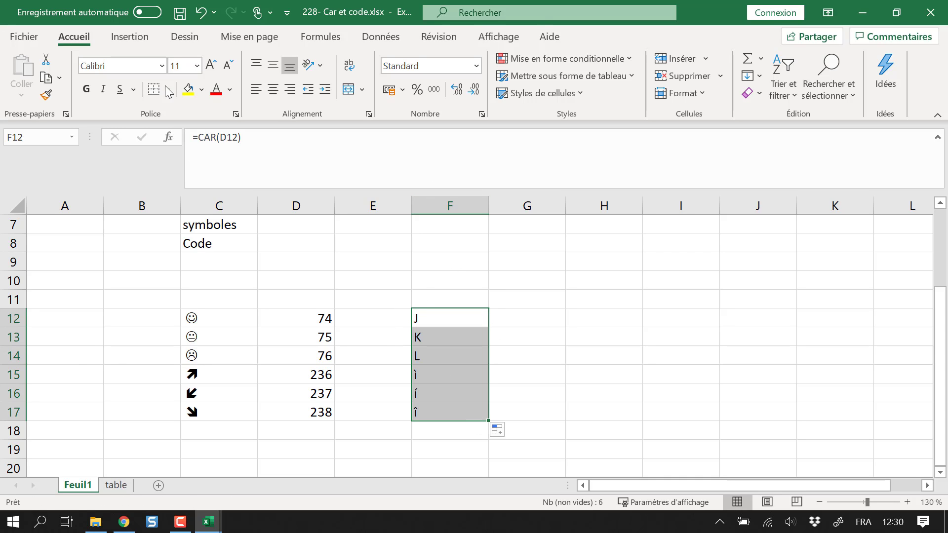
# - Apply the Wingdings font to the CAR results in F12:F17
pyautogui.click(162, 67)
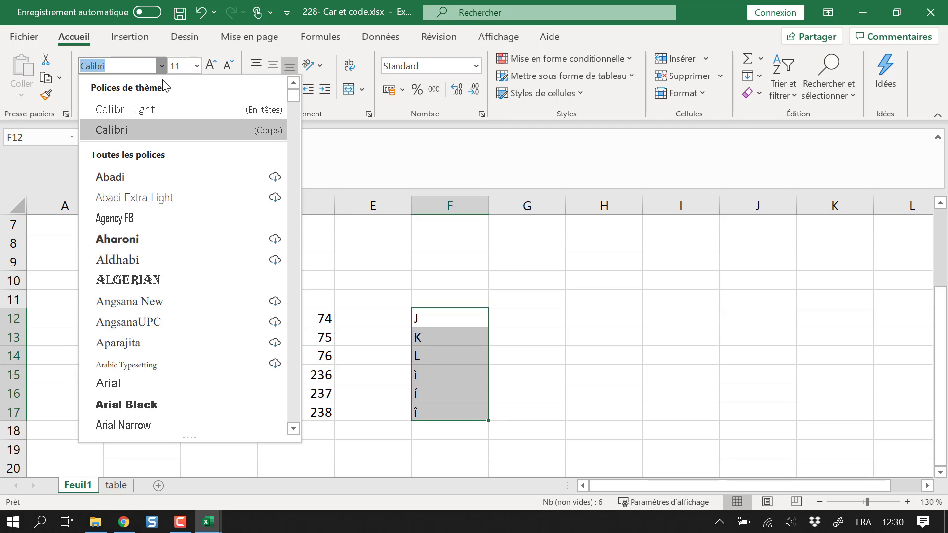
pyautogui.write('Webdings')
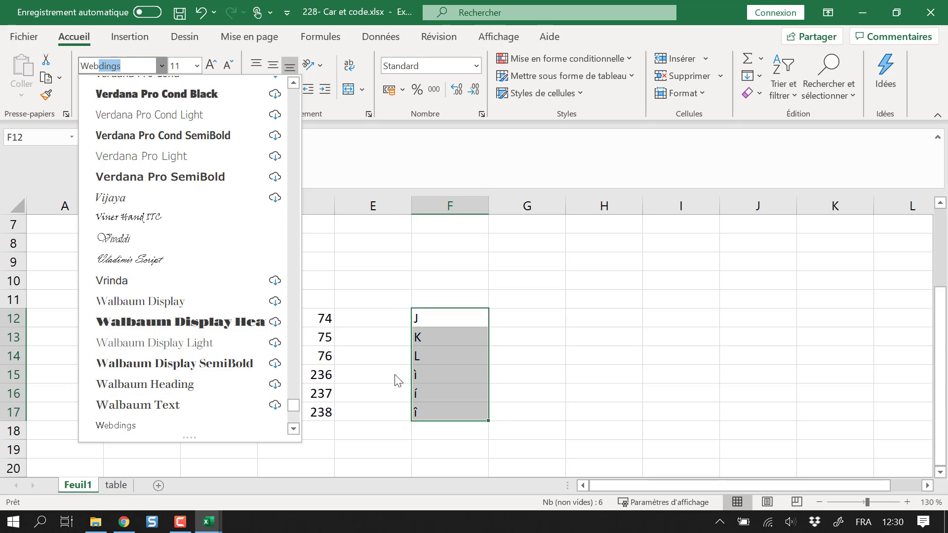
pyautogui.scroll(-2, 200, 427)
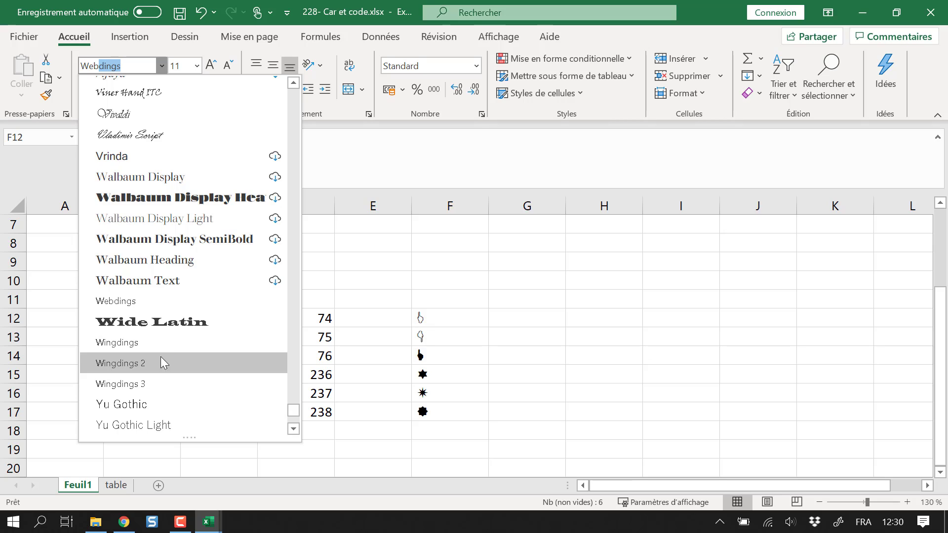
pyautogui.click(186, 349)
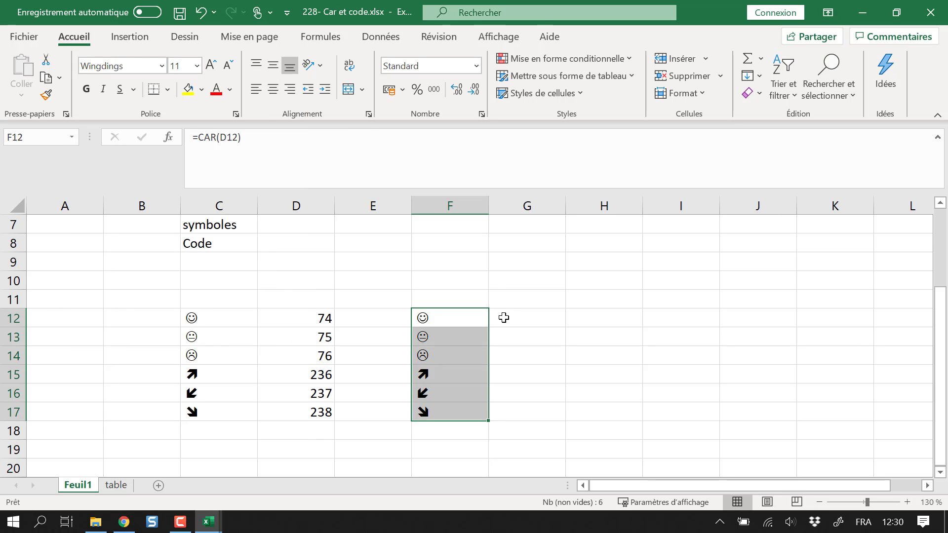
# - Review the line break, space and symbol examples on Feuil1 and the character codes in the table sheet
pyautogui.scroll(2, 504, 317)
pyautogui.scroll(-2, 516, 318)
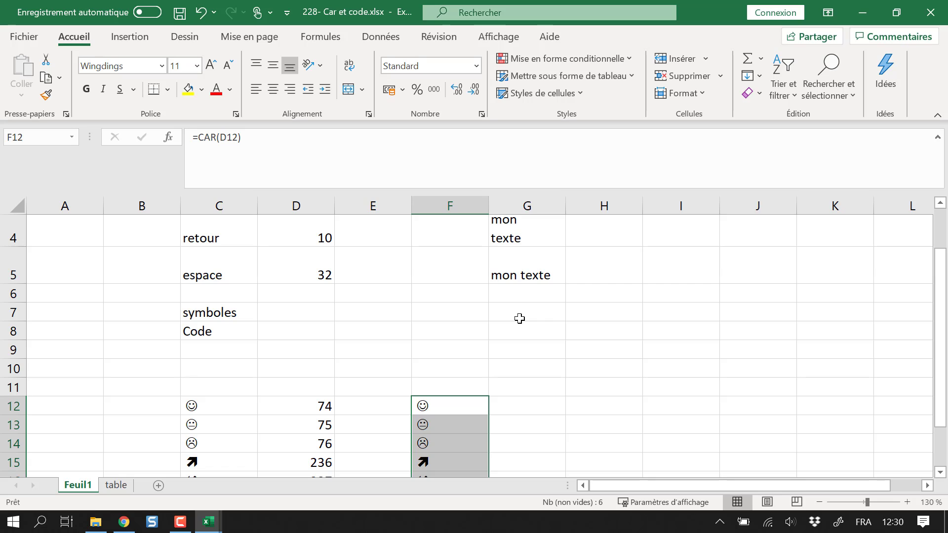
pyautogui.scroll(1, 443, 338)
pyautogui.scroll(-2, 504, 343)
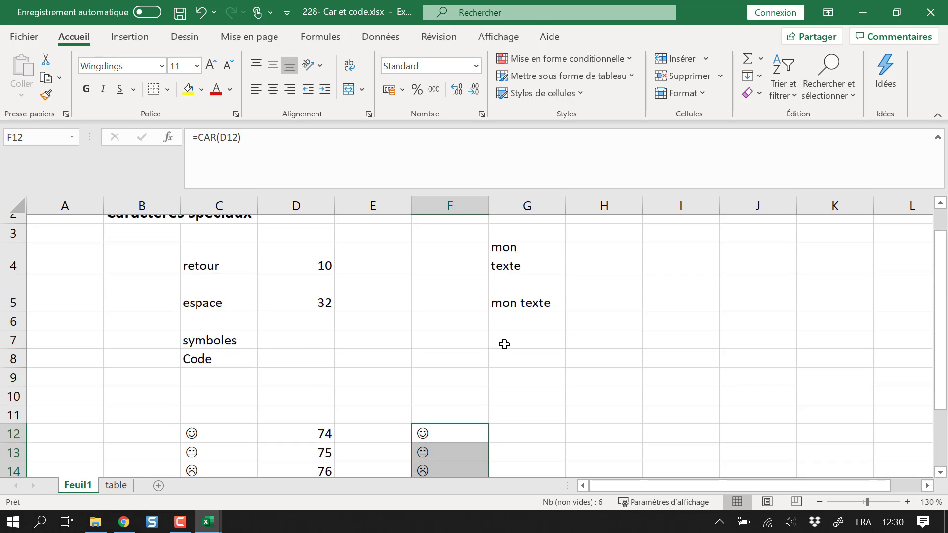
pyautogui.scroll(1, 493, 342)
pyautogui.scroll(2, 490, 339)
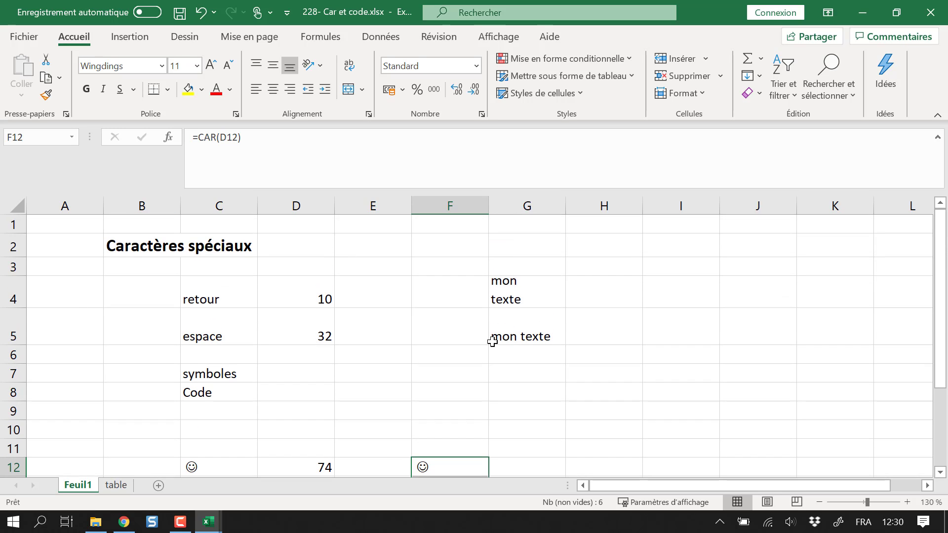
pyautogui.scroll(-2, 491, 338)
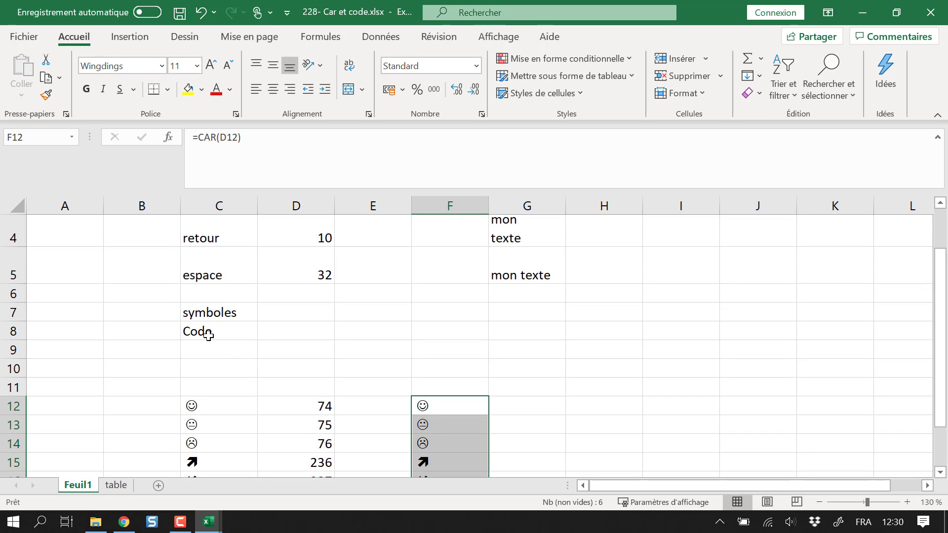
pyautogui.click(578, 383)
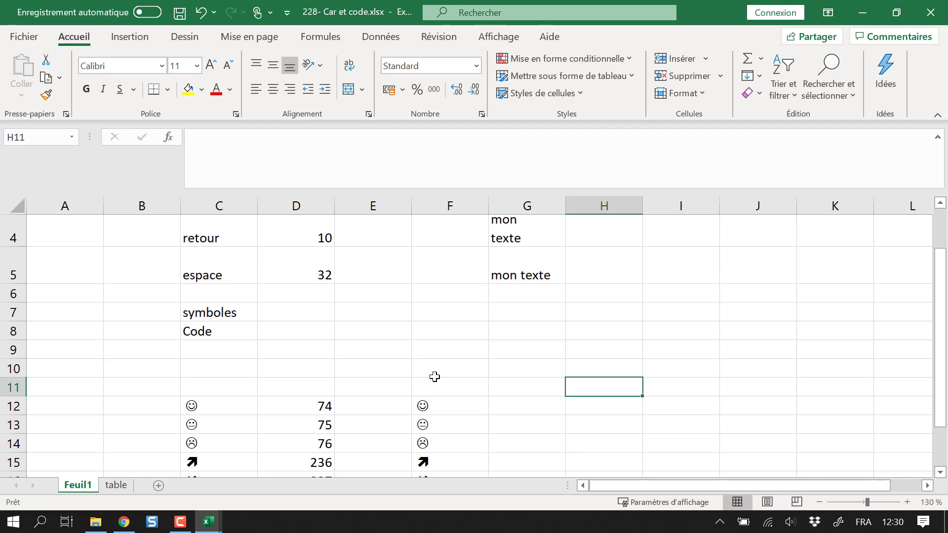
pyautogui.scroll(-1, 381, 393)
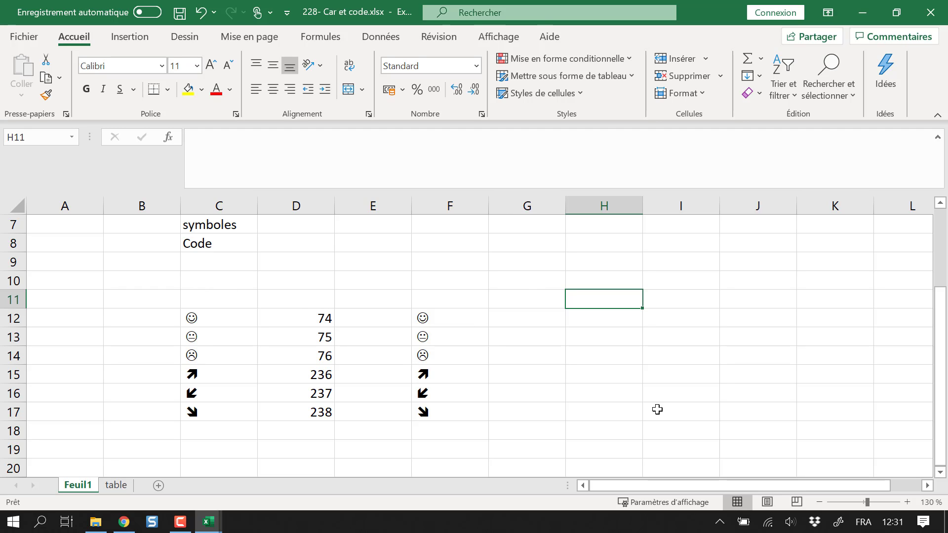
pyautogui.click(117, 486)
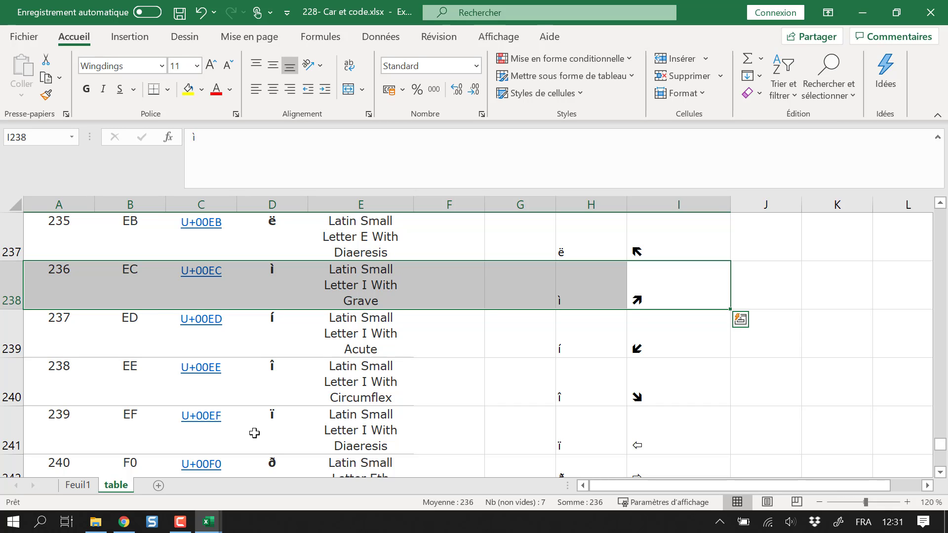
pyautogui.click(79, 485)
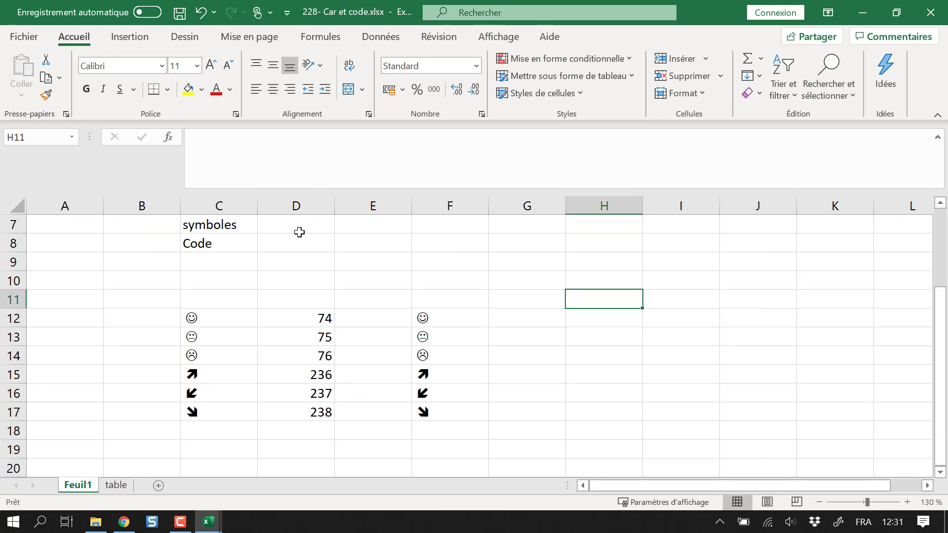